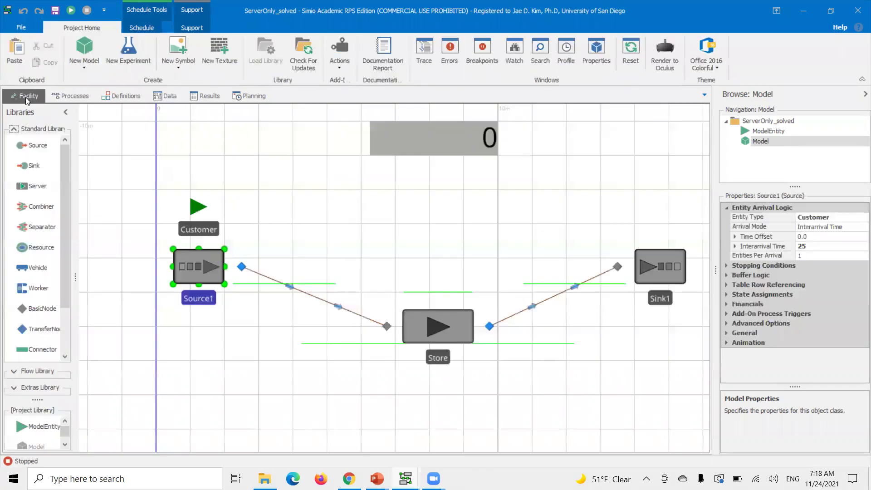
Move the TimeNow status label slightly within the facility above the Store server, keeping it clear of the other objects.
left_click(431, 328)
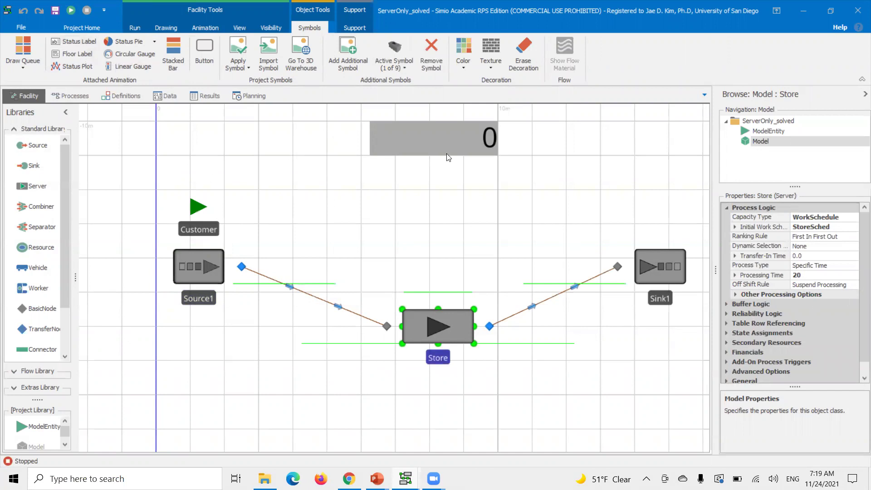
left_click_drag(440, 148, 444, 157)
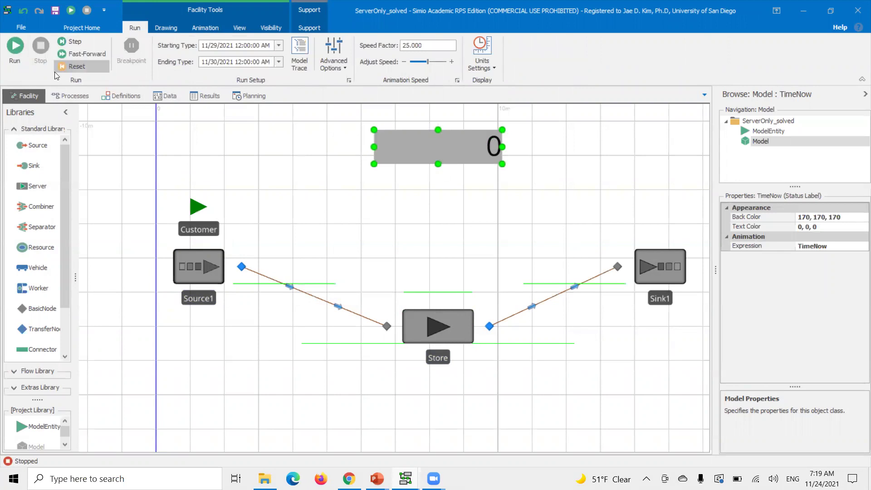
left_click(447, 337)
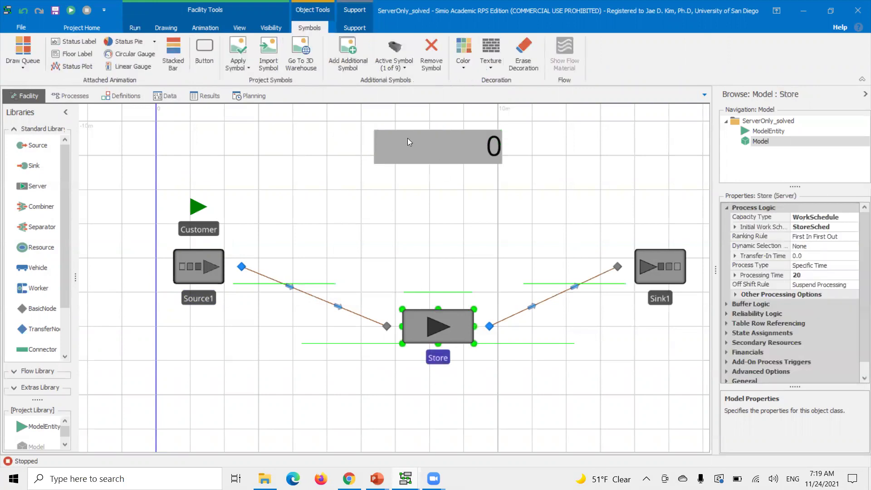
left_click(408, 138)
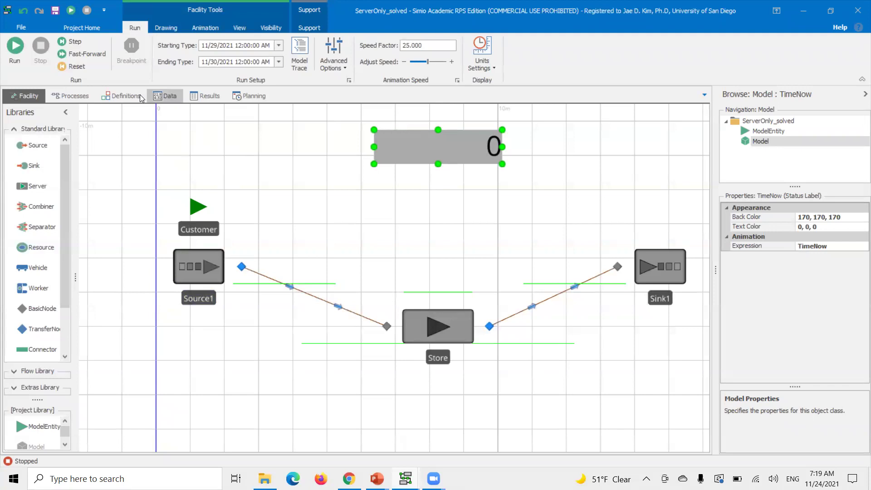
Run the model in stages to just past 1.5 hours, examine the Store server's shift behaviour, and stop the run.
left_click(13, 56)
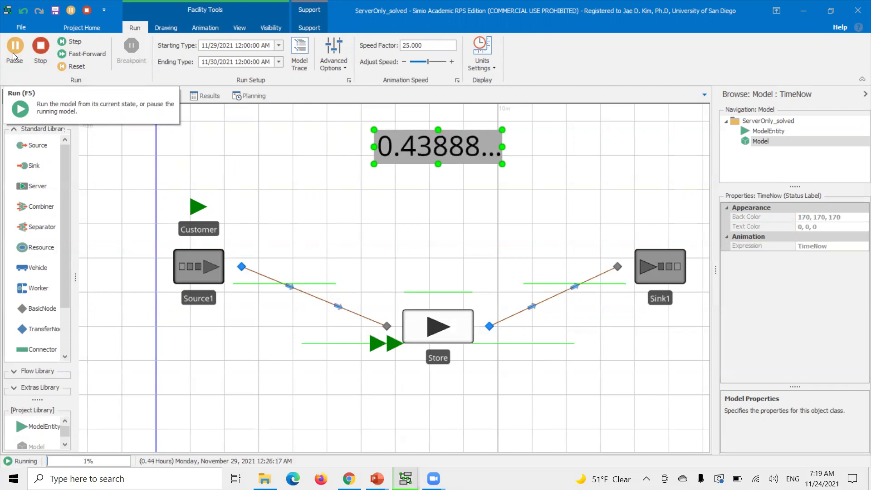
left_click(14, 57)
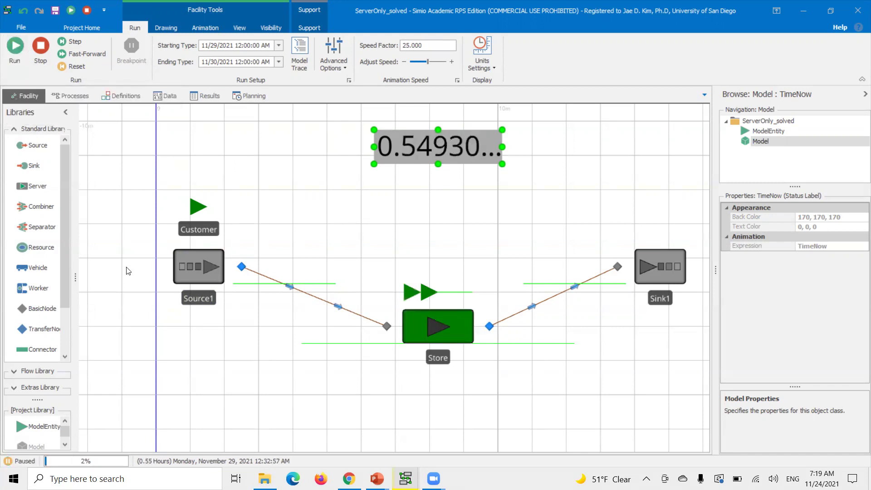
left_click(5, 62)
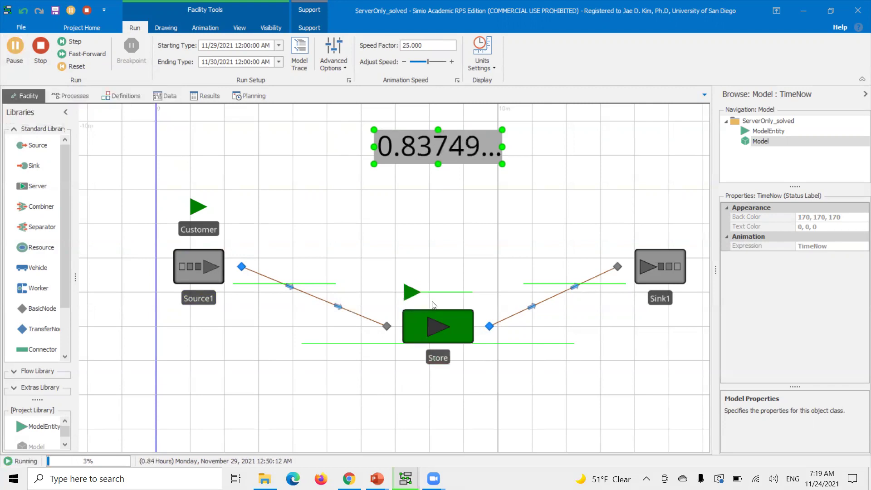
left_click(13, 55)
left_click(14, 56)
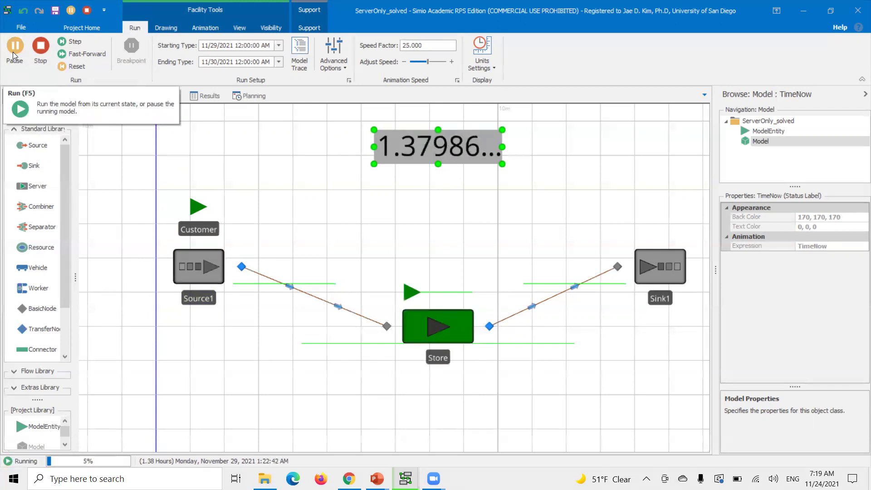
left_click(14, 55)
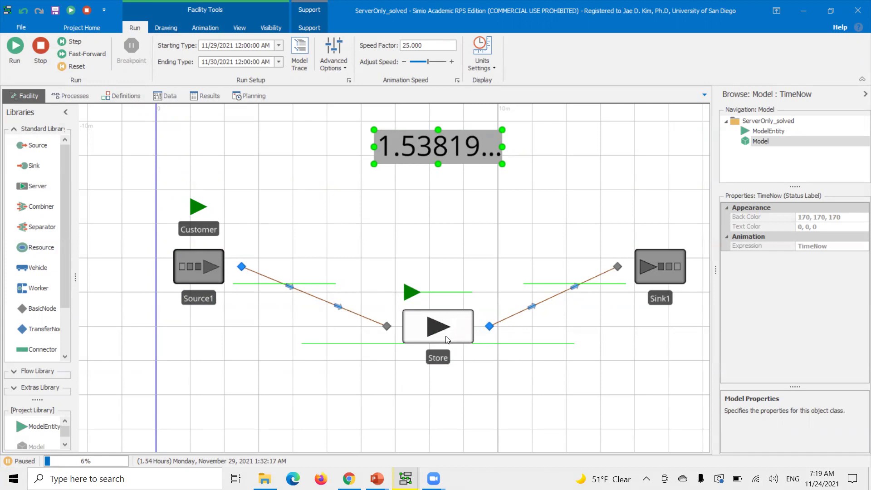
mouse_move(414, 297)
left_click(436, 336)
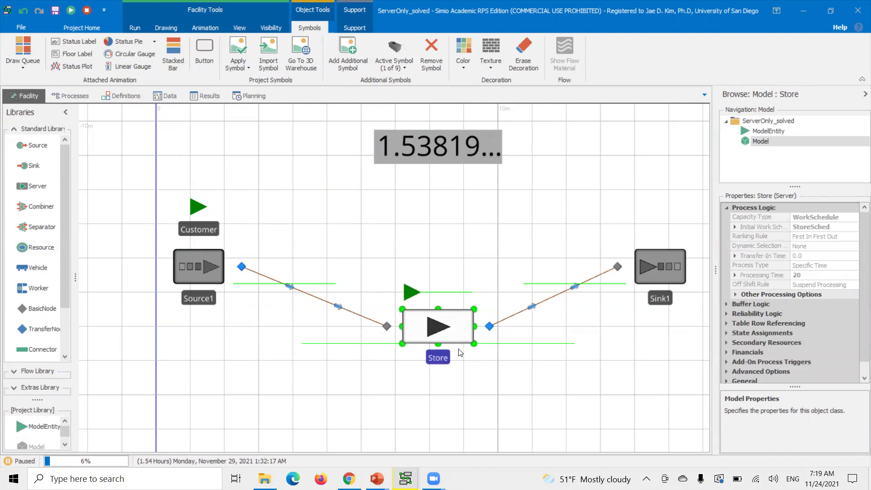
left_click(86, 10)
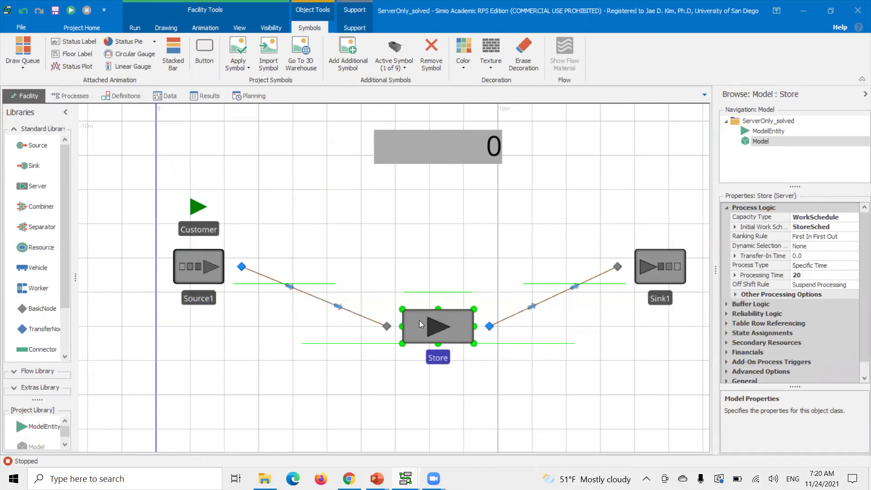
Set the Store server's Off Shift Rule to Finish Work Already Started.
left_click(756, 286)
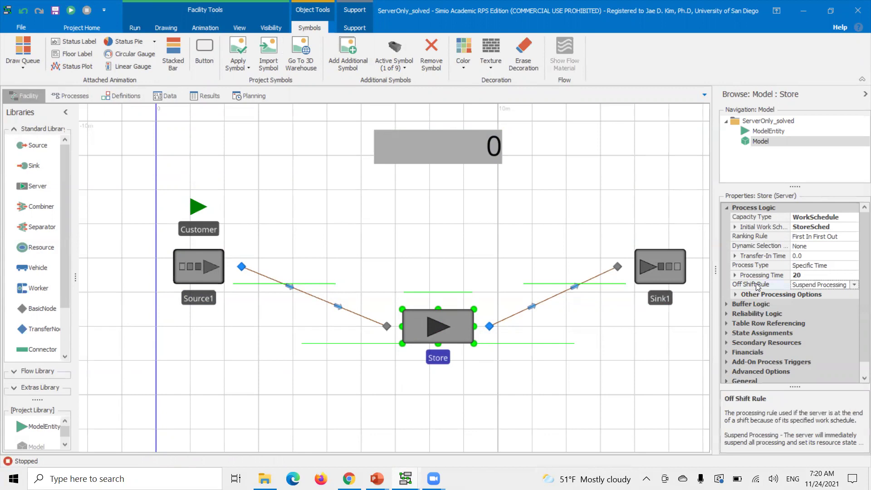
left_click_drag(795, 387, 789, 342)
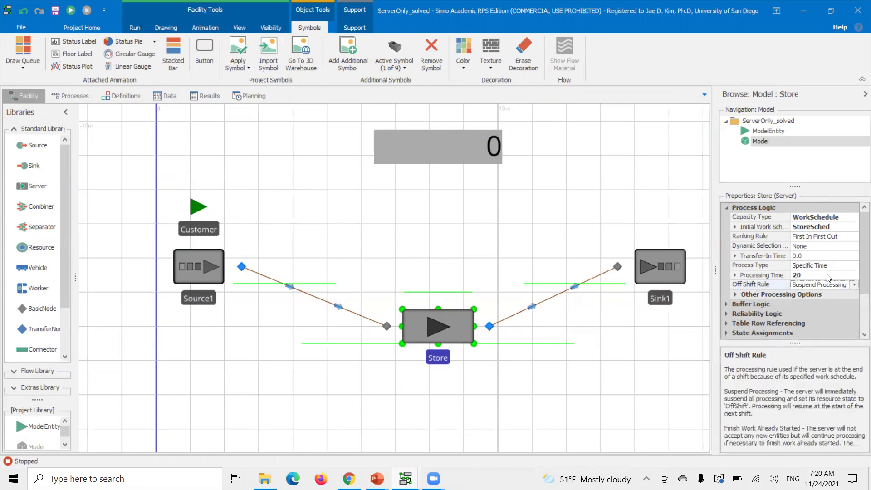
left_click(853, 286)
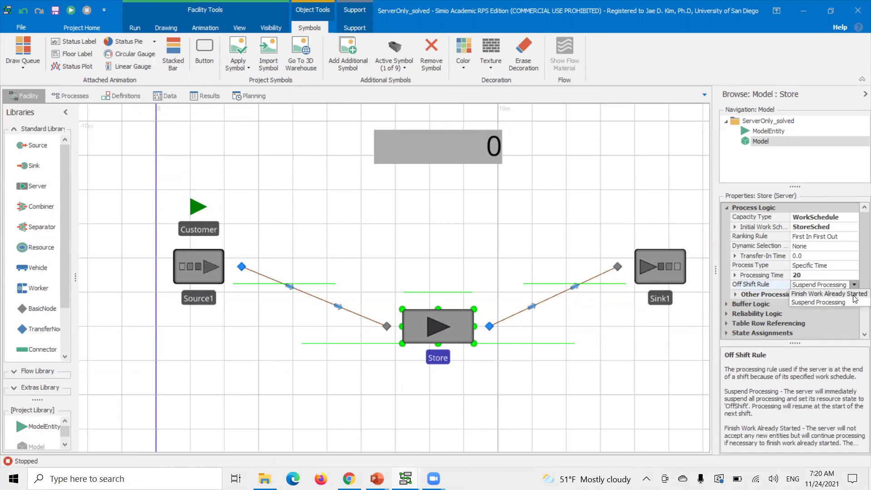
left_click(853, 295)
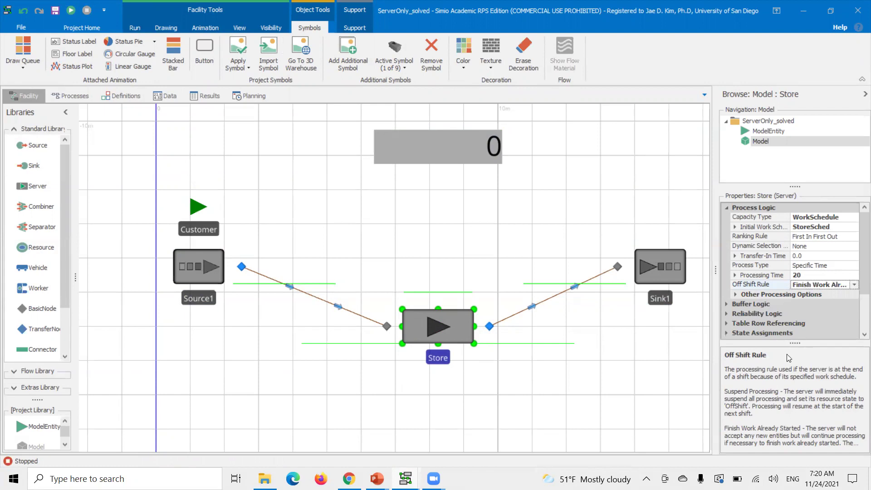
left_click_drag(795, 343, 794, 357)
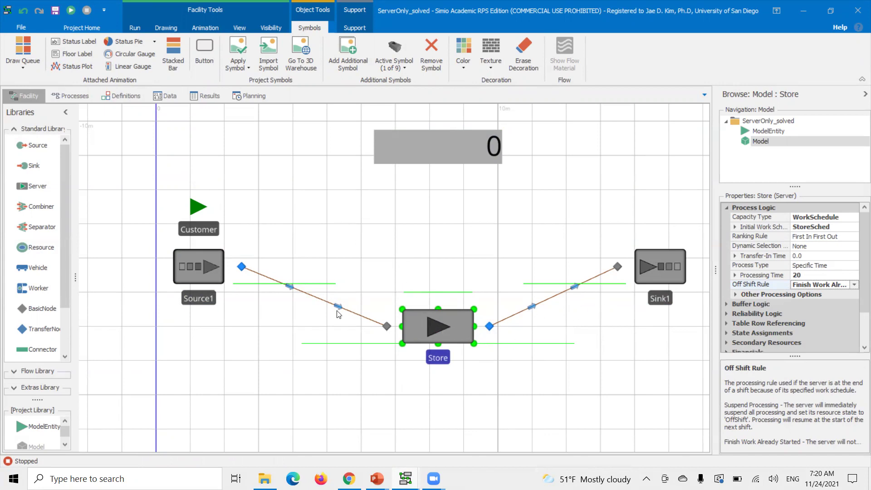
Run the model in stages to about 1.69 hours to check how Store handles work at shift end, and stop the run.
left_click(129, 27)
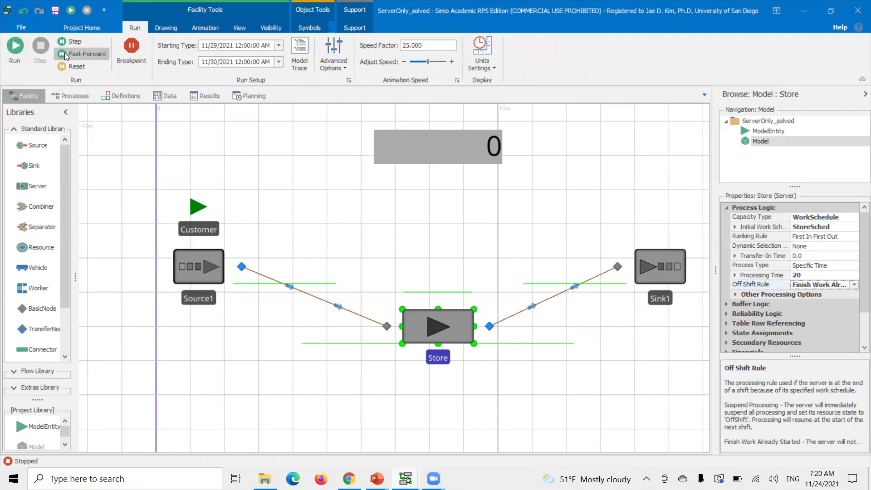
left_click(13, 46)
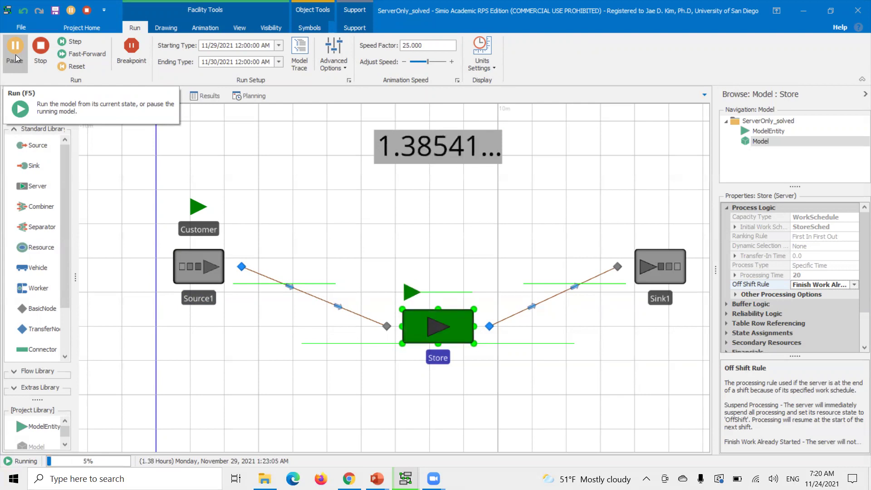
left_click(15, 58)
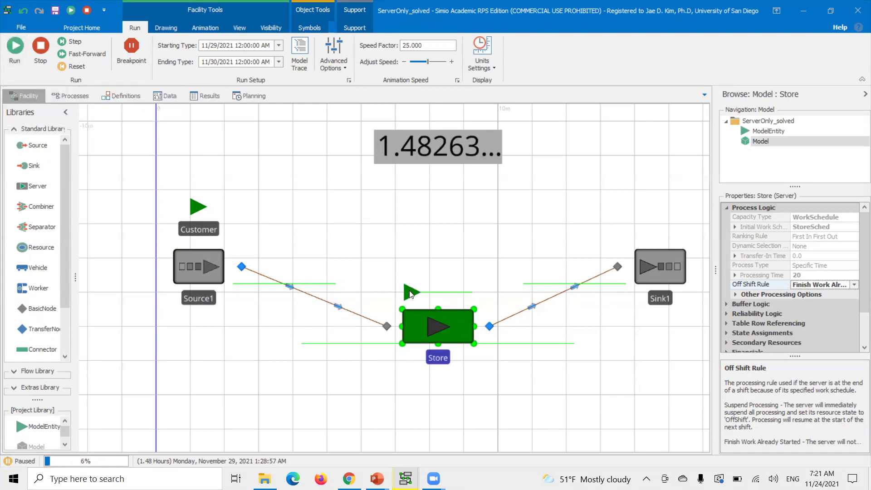
mouse_move(410, 295)
left_click(10, 51)
left_click(10, 53)
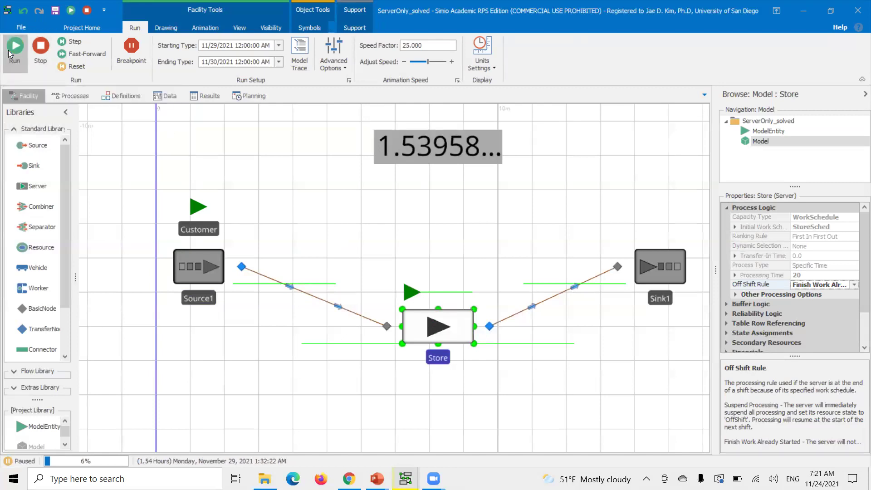
left_click(10, 53)
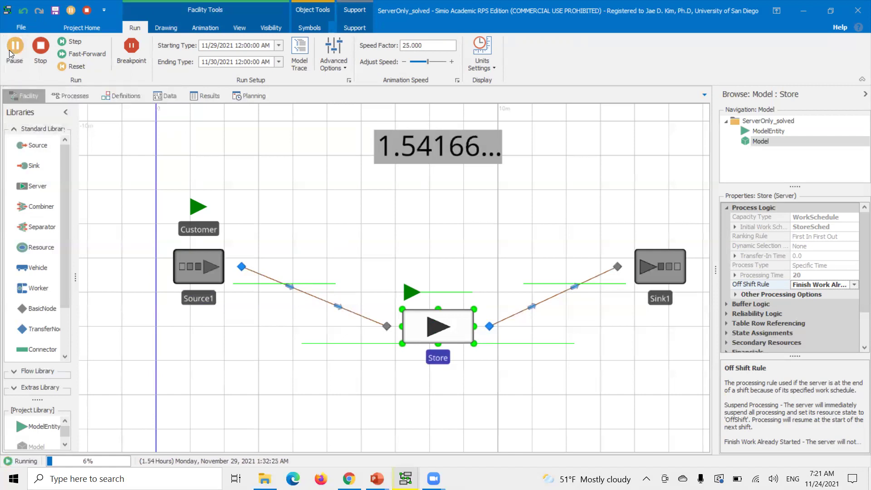
left_click(10, 52)
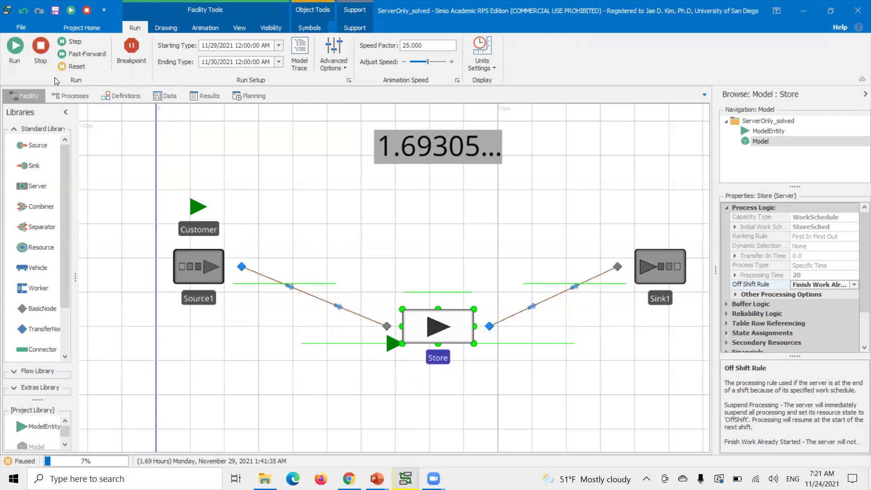
left_click(41, 45)
left_click(203, 268)
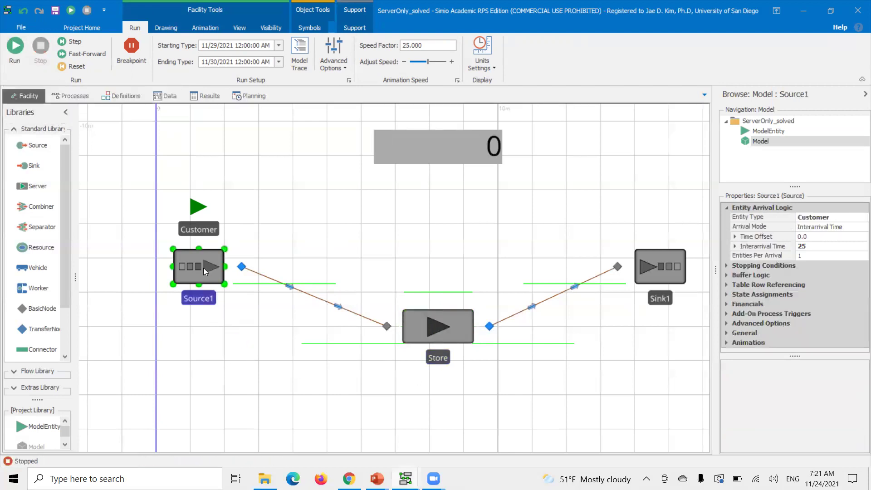
left_click(759, 266)
left_click(796, 287)
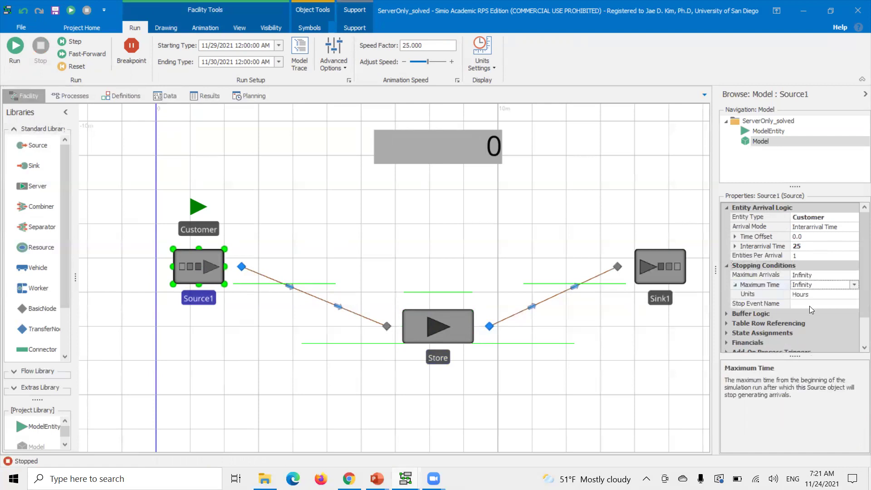
left_click(855, 285)
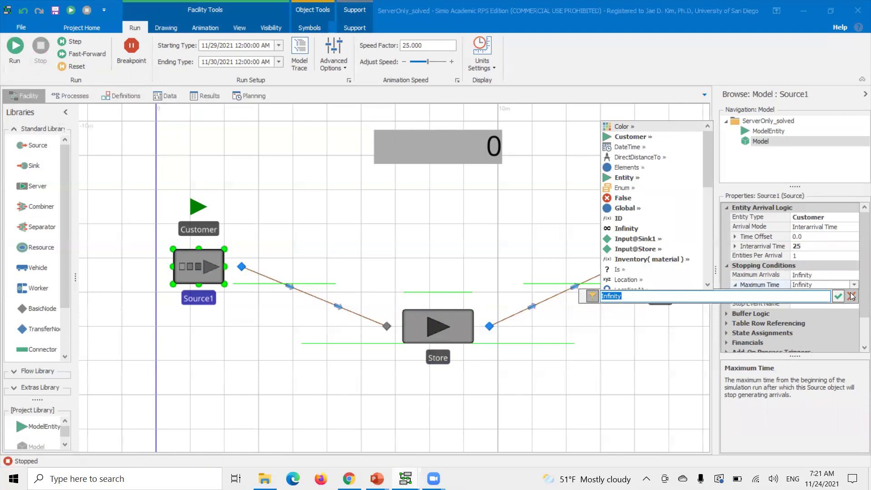
type("1.5")
key("BackSpace")
key("BackSpace")
key("BackSpace")
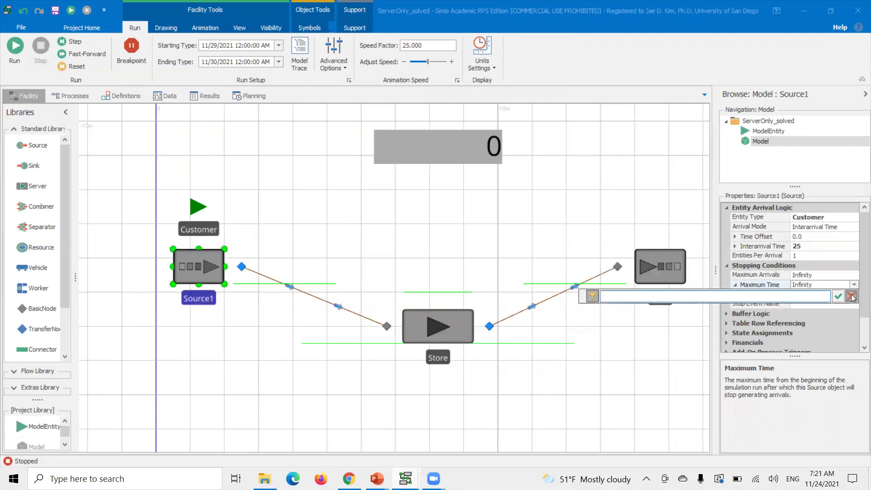
left_click(852, 297)
Check the StoreDay work period in the work schedules and set Source1's Maximum Time stopping condition to 1.5 hours.
left_click(157, 95)
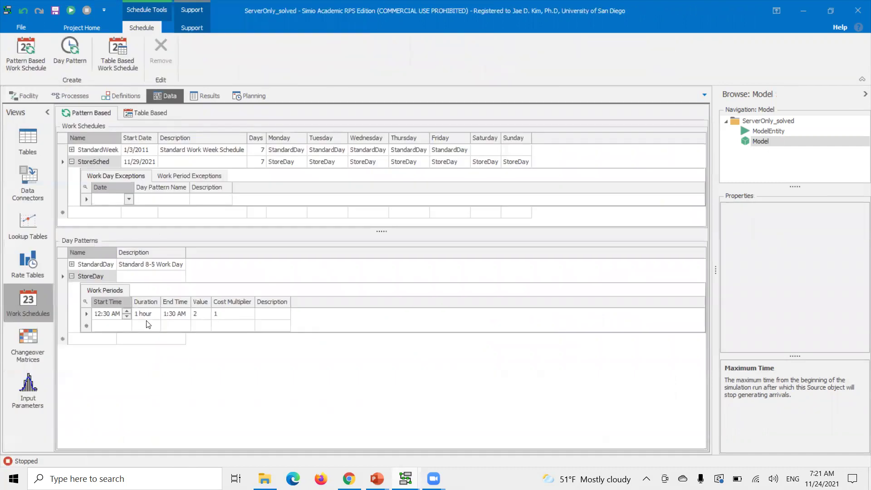
left_click(36, 96)
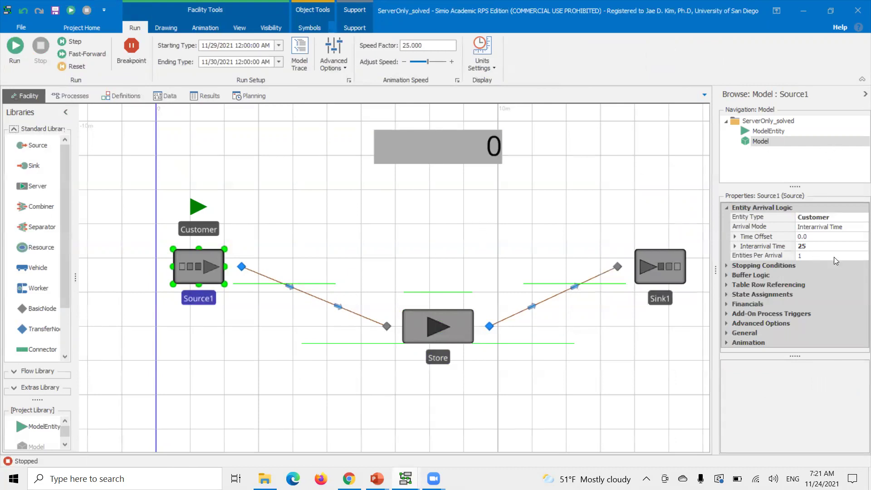
double_click(759, 266)
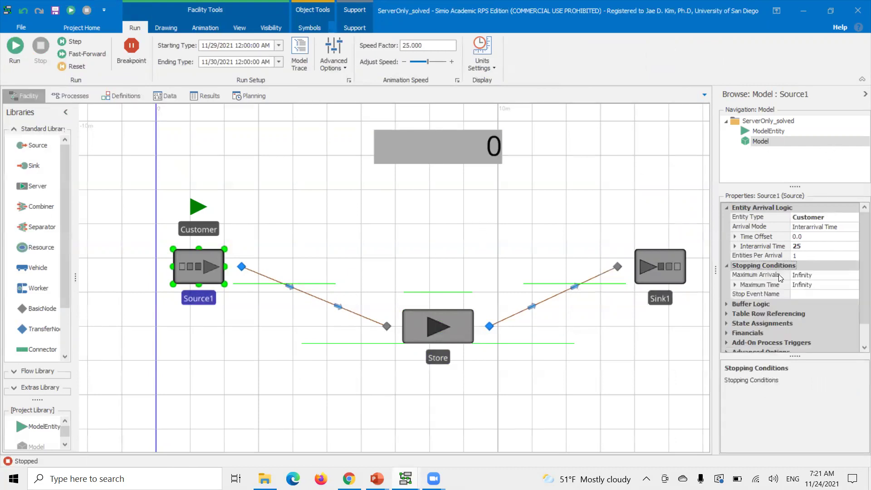
left_click(833, 284)
type("1.5")
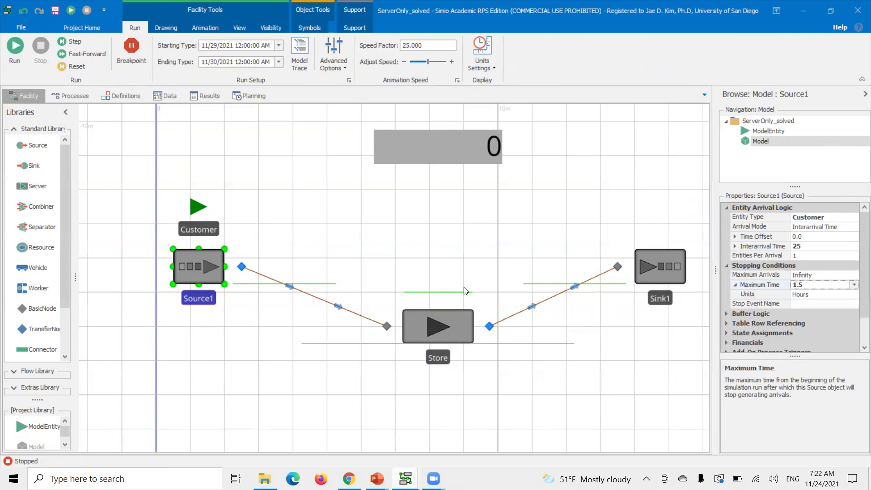
left_click(438, 219)
Run the model in stages to about 1.4 hours, with the speed factor set to 50.
left_click(23, 50)
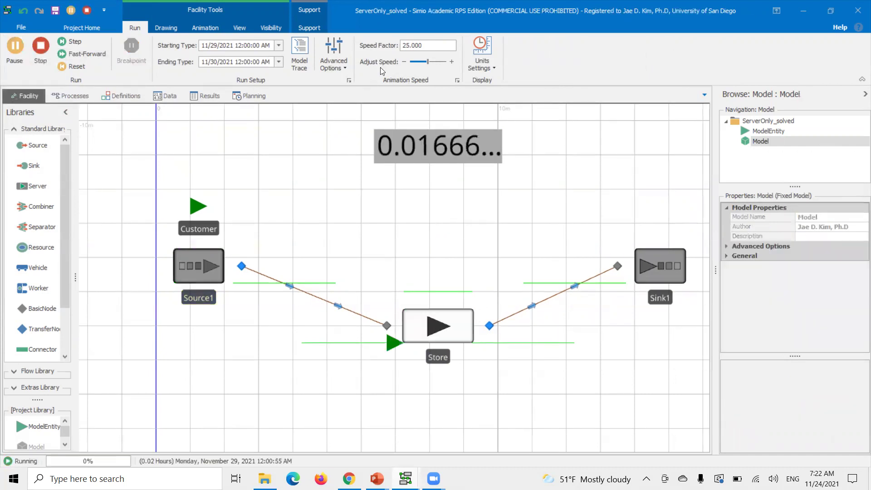
left_click(429, 46)
type("50")
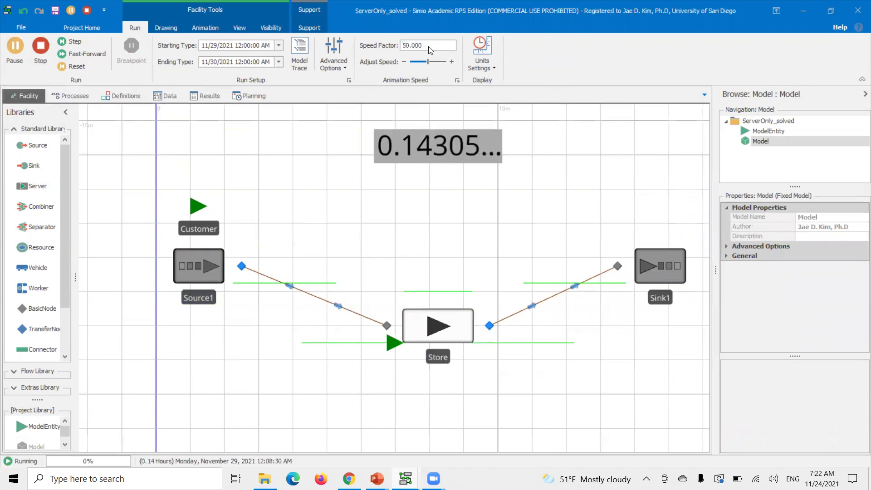
left_click(23, 63)
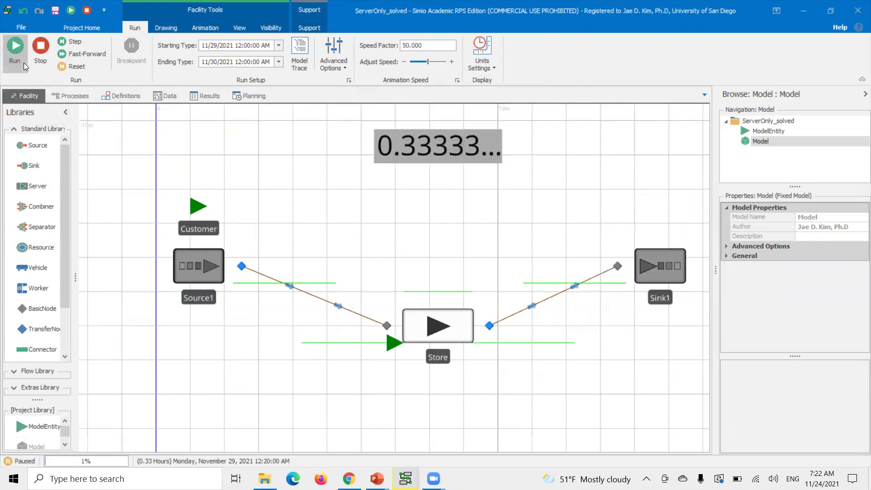
left_click(24, 62)
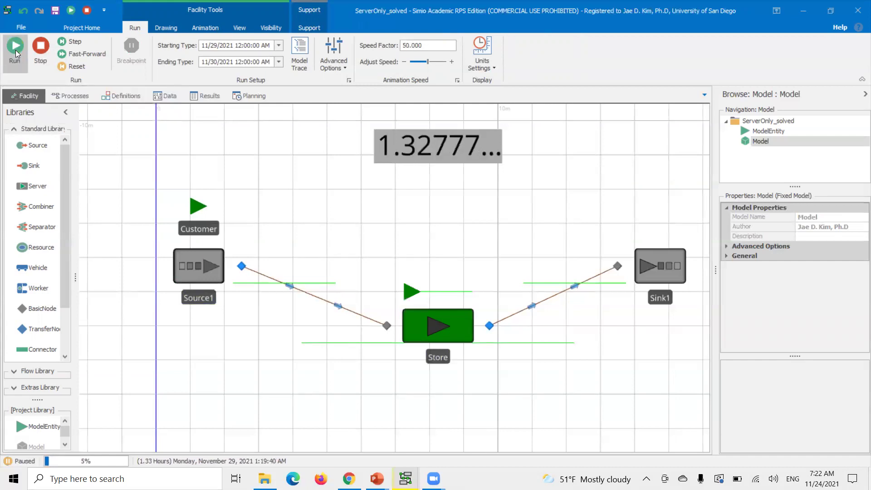
left_click(15, 50)
Set the speed factor to 10 and run the model to about 1.52 hours, just past the source's stopping time.
double_click(433, 46)
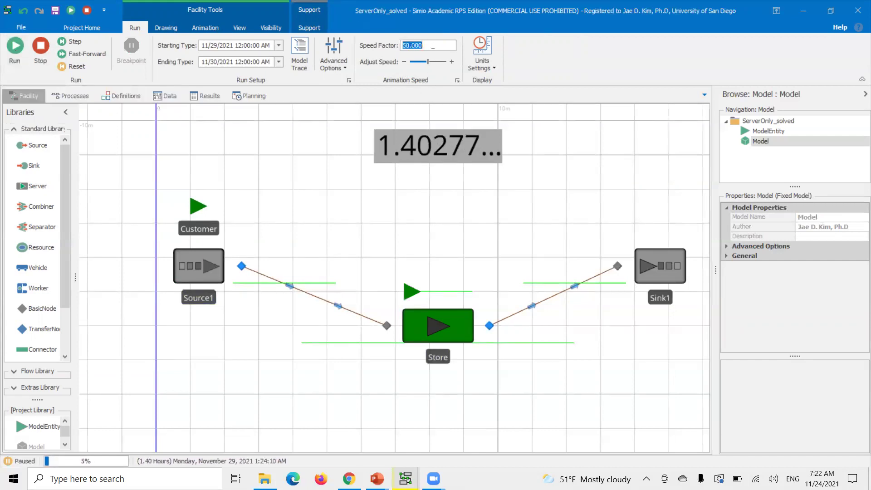
type("10")
key("Return")
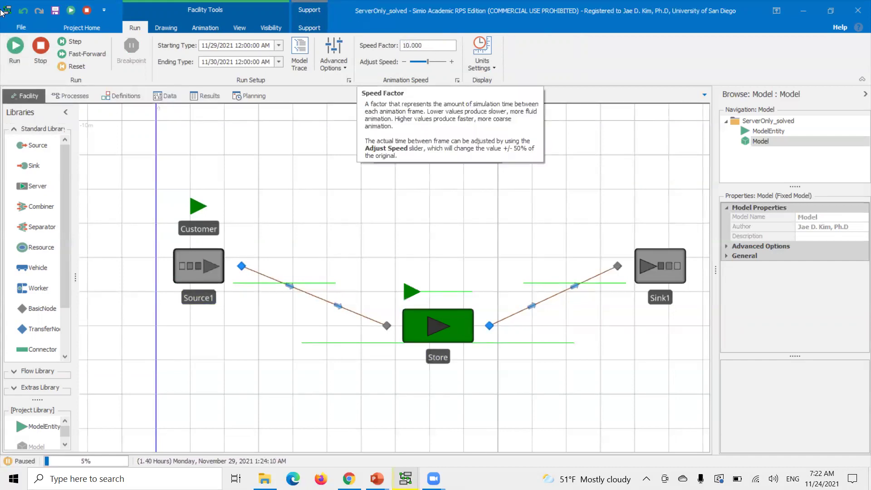
left_click(15, 49)
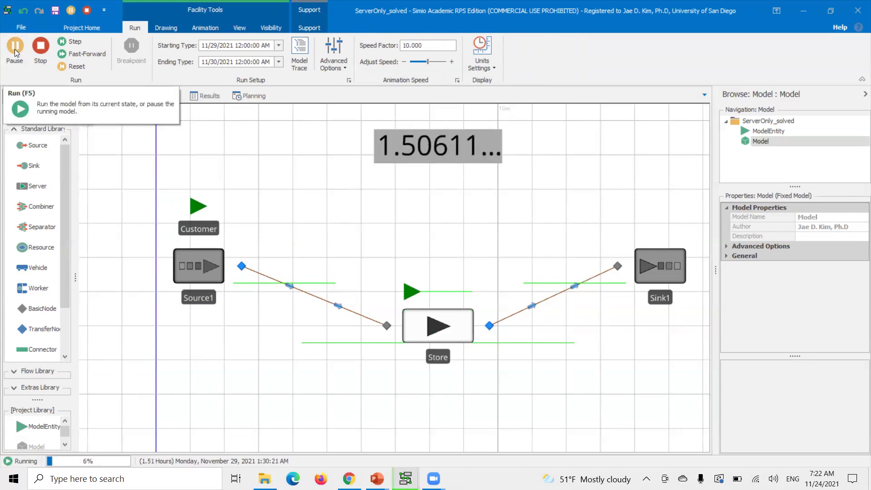
left_click(14, 49)
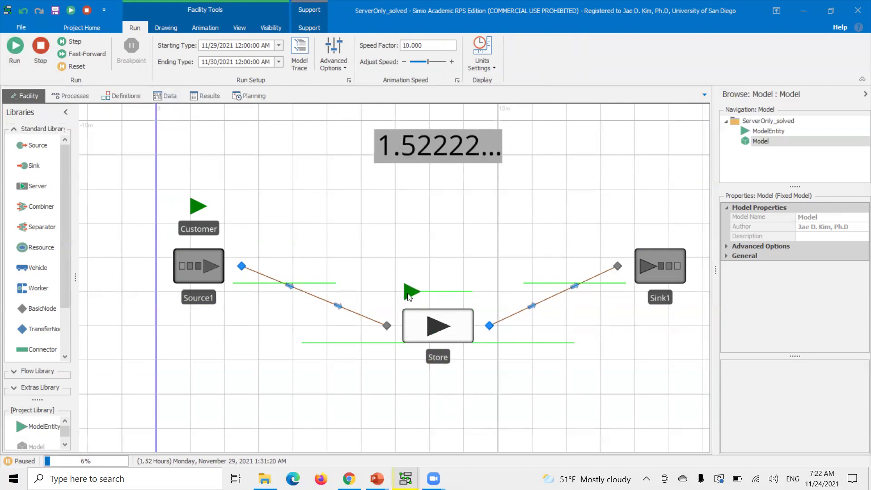
Check the Store server's Off Shift Rule and run the model on to about 1.64 hours.
left_click(467, 336)
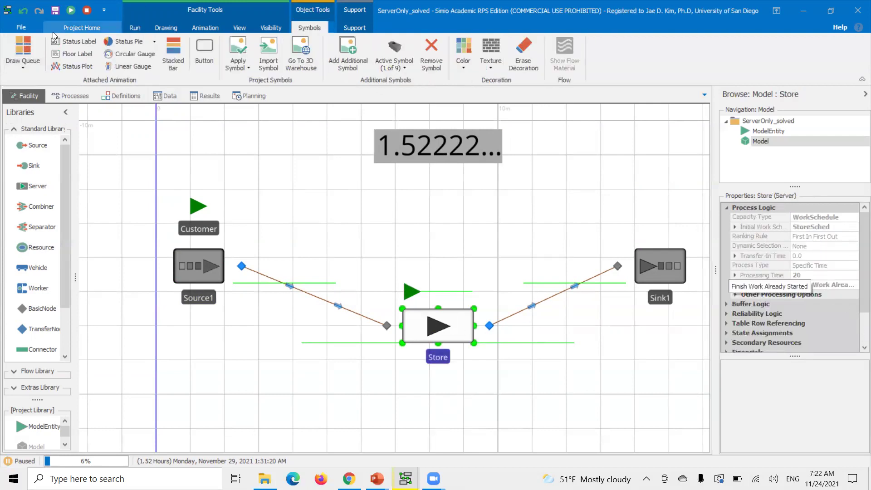
left_click(70, 10)
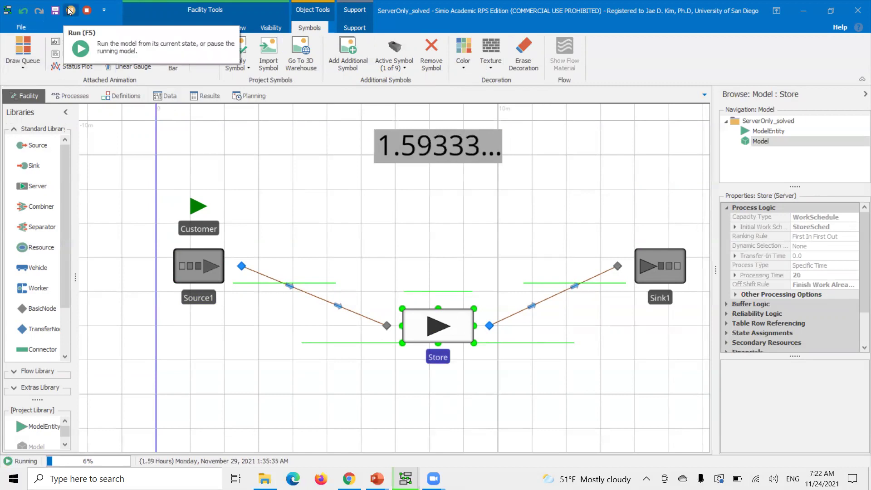
left_click(70, 10)
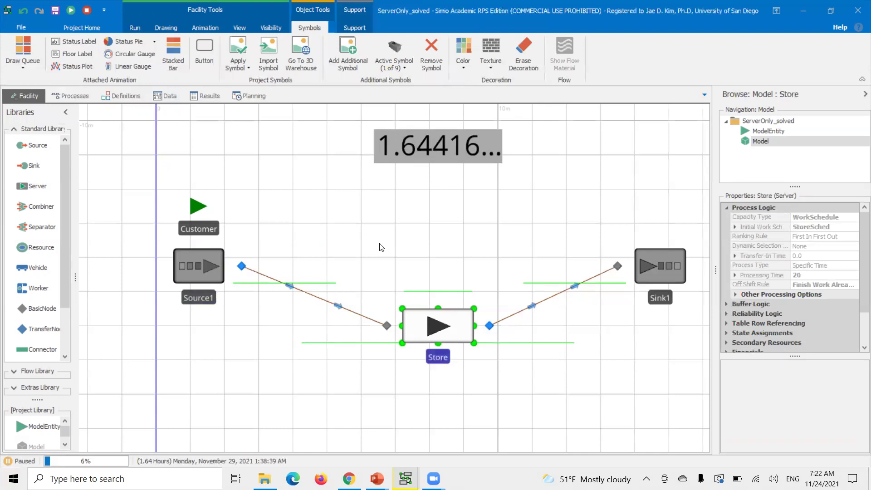
left_click(418, 229)
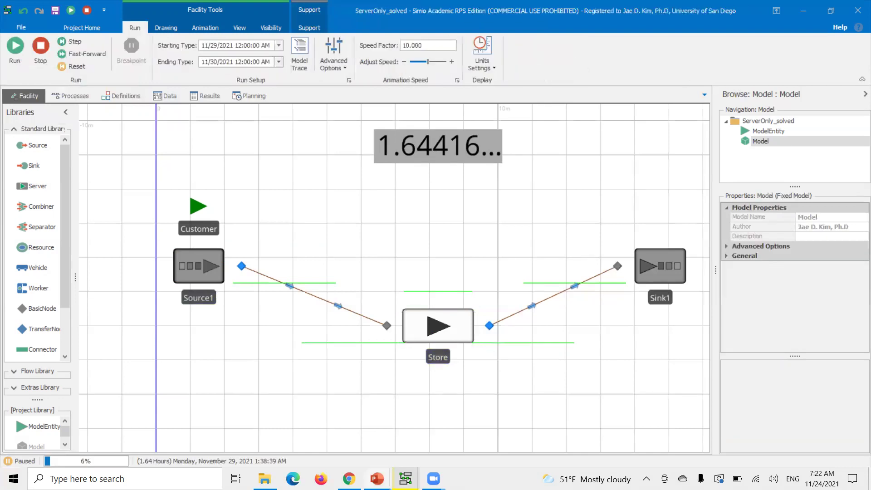
Switch to the PowerPoint slide describing the Store model with the Attendant resource.
mouse_move(377, 479)
left_click(422, 449)
left_click(438, 392)
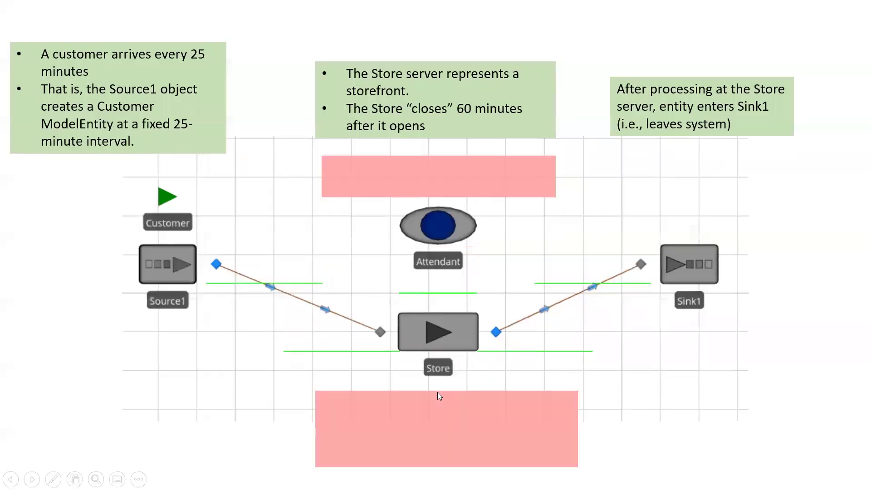
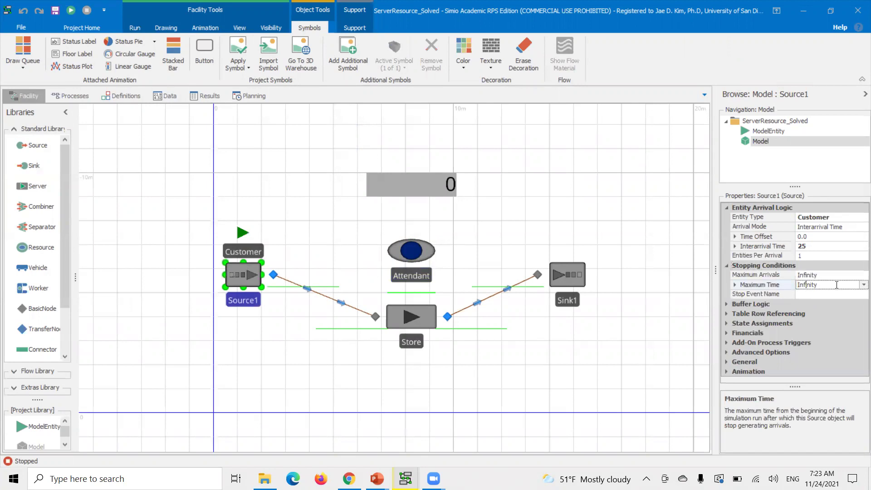
Set Source1's Maximum Time stopping condition to 1.5 hours in the ServerResource_Solved model.
type("1.5")
key("Return")
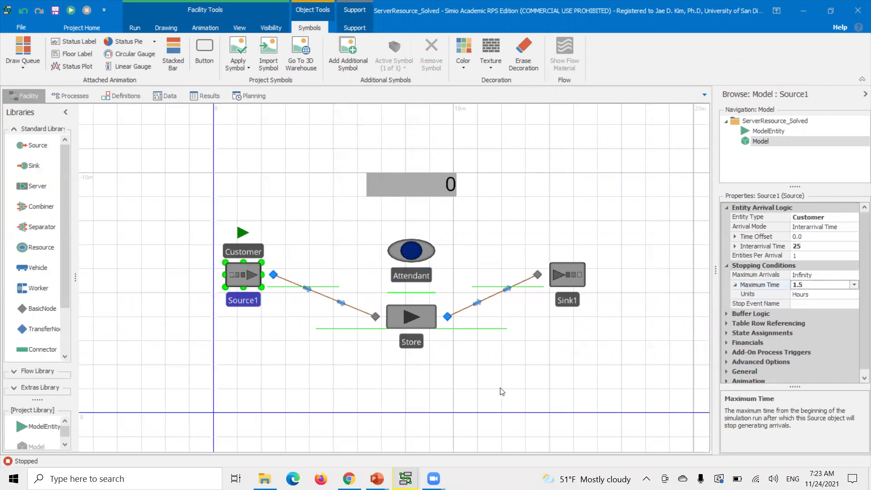
left_click(458, 348)
Review the Store server's secondary resources for processing, including the Attendant entry and the resource Off Shift Rule.
left_click(425, 326)
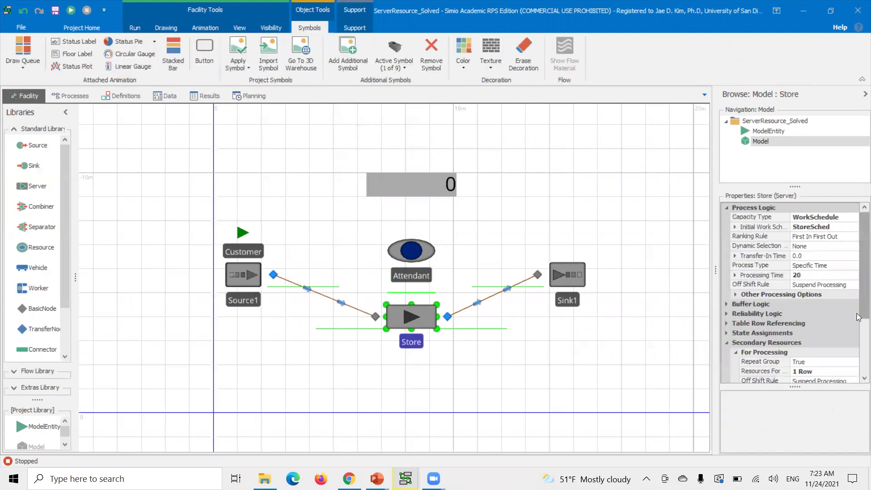
scroll(859, 317, "down", 3)
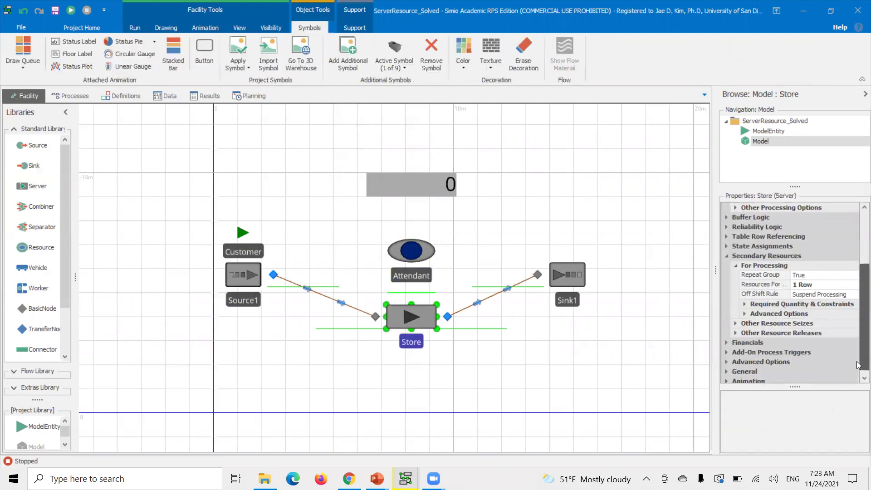
left_click(777, 282)
left_click(854, 282)
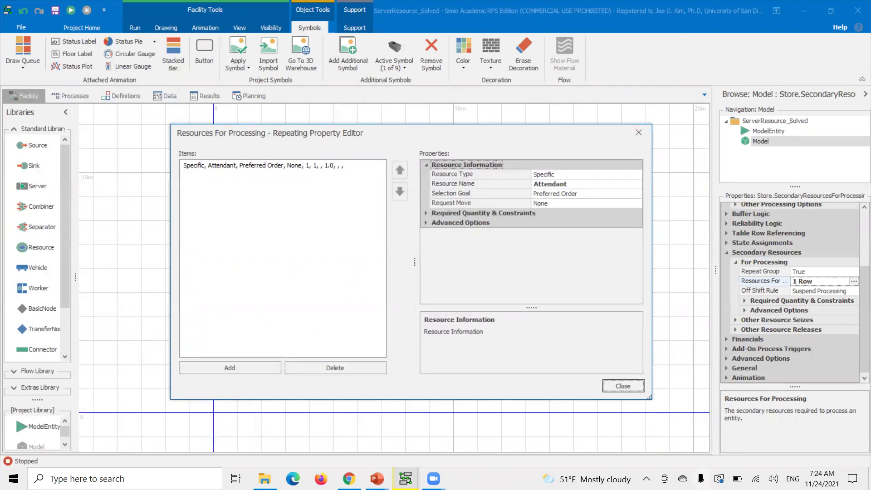
left_click(623, 386)
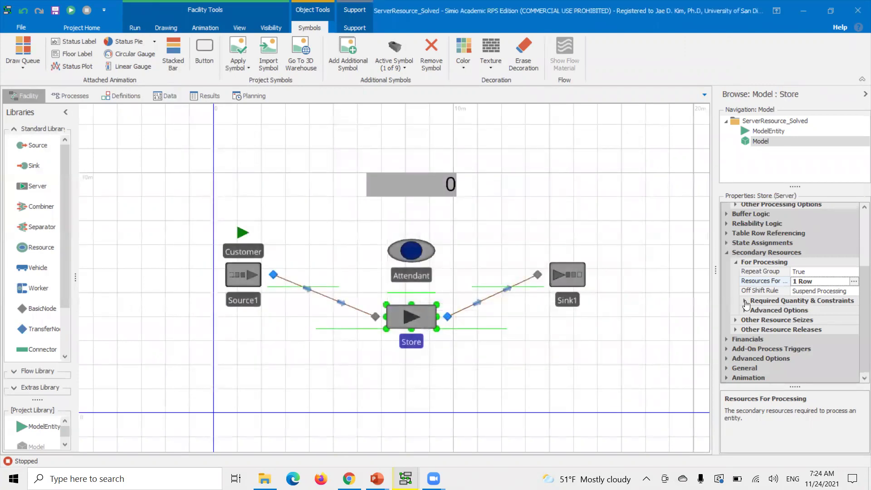
left_click(757, 293)
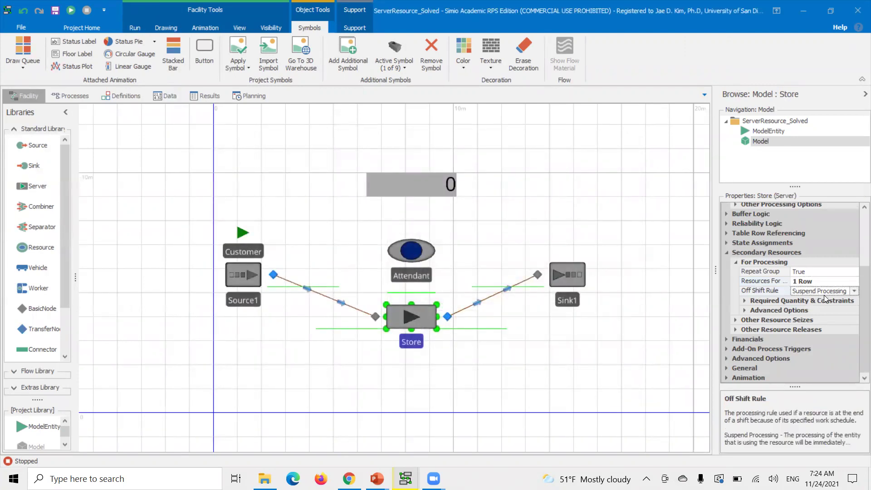
Run the ServerResource_Solved model in stages to about 1.8 hours, pausing at about 0.78 hours on the way.
left_click(71, 11)
left_click(135, 27)
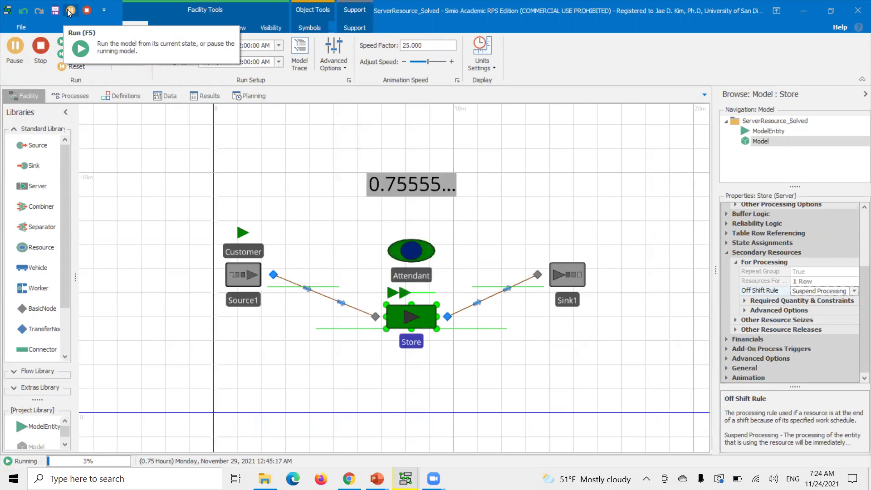
left_click(70, 10)
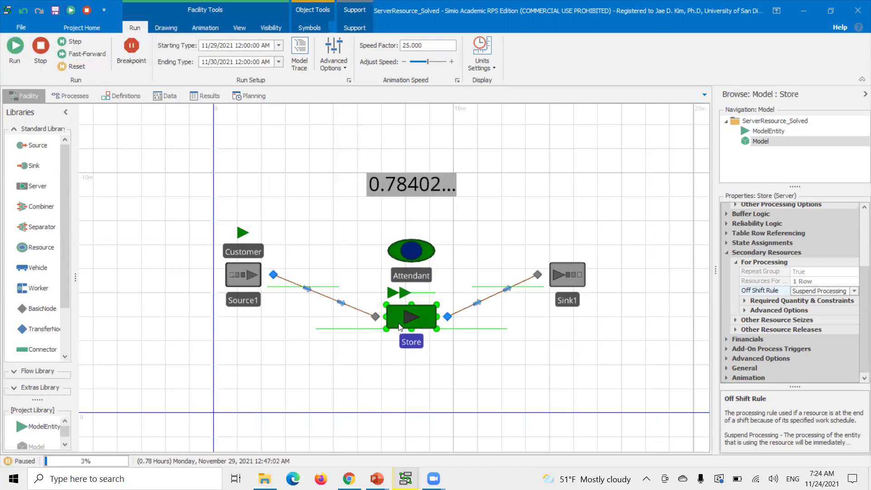
left_click(21, 47)
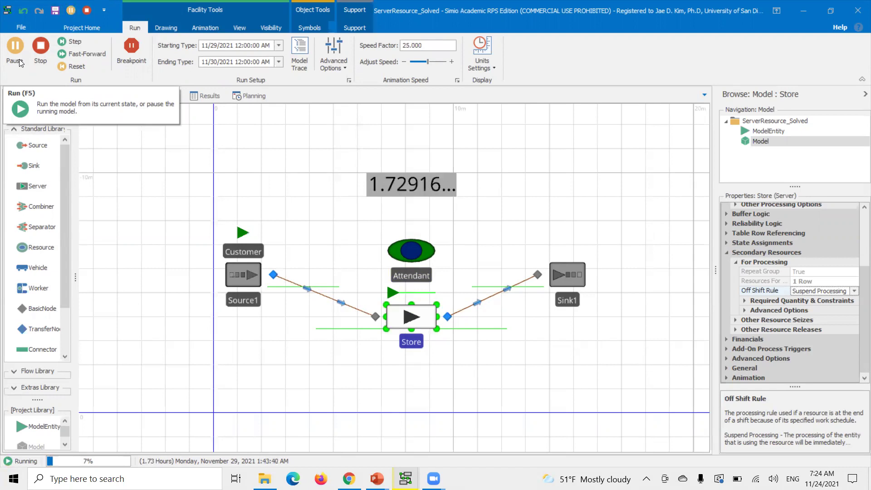
left_click(16, 50)
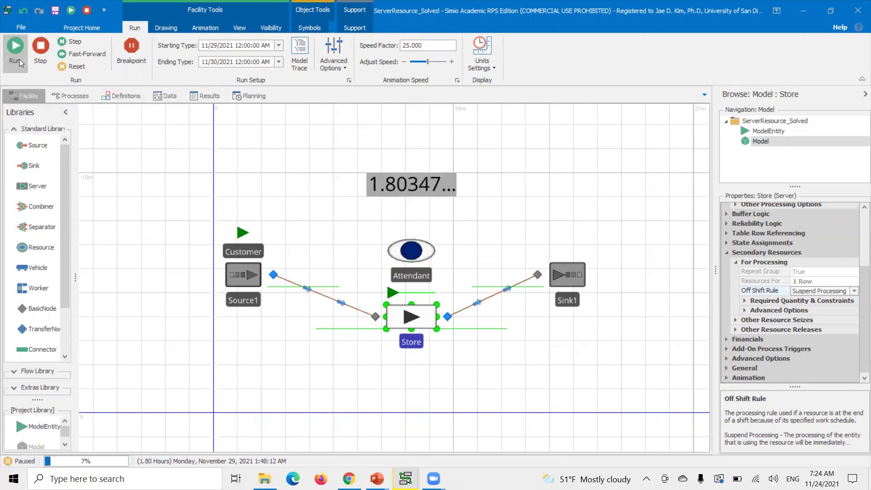
Inspect the Attendant resource and the Store server in the paused model, and stop the run.
left_click(404, 249)
left_click(409, 325)
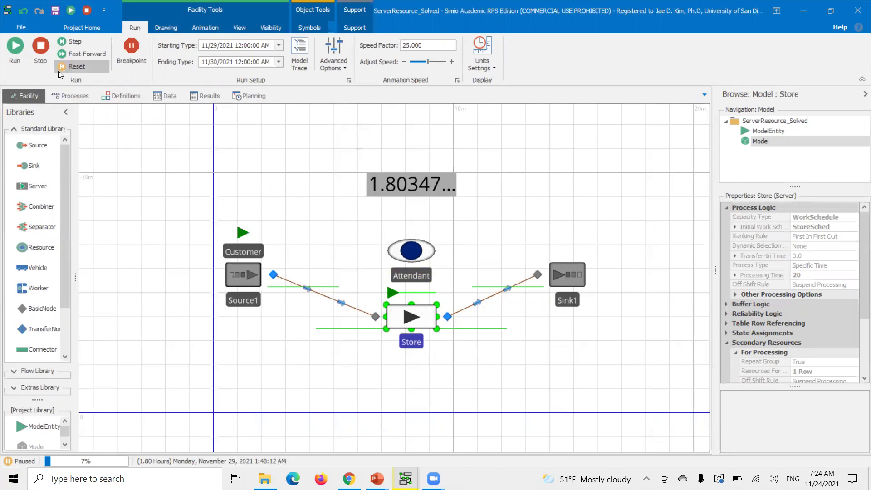
left_click(36, 59)
Set the Store server's Off Shift Rule under Process Logic to Finish Work Already Started.
left_click(409, 322)
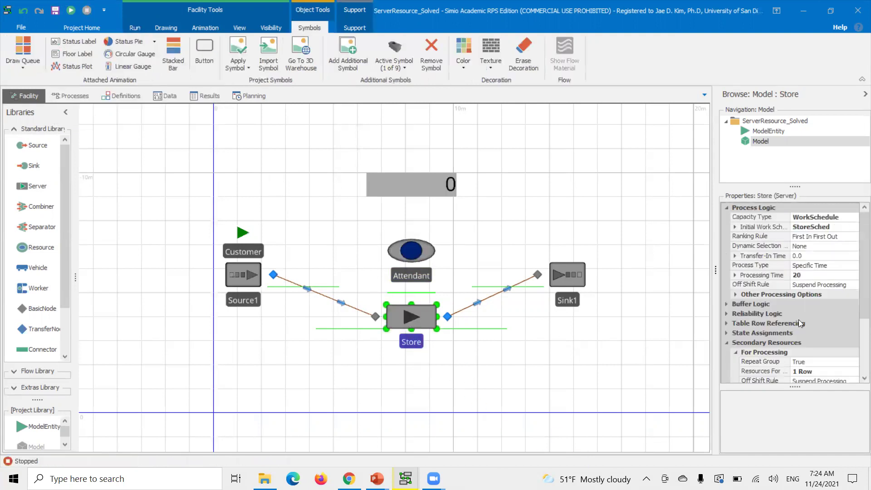
left_click(843, 285)
left_click(854, 284)
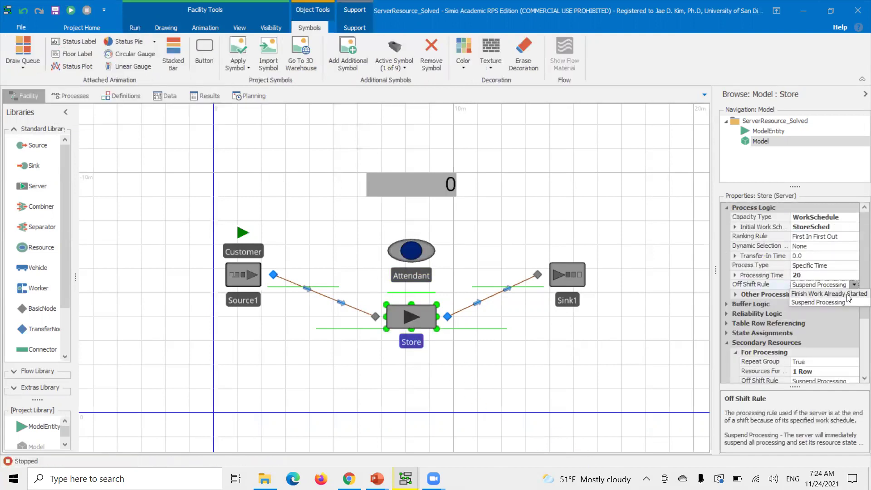
left_click(847, 295)
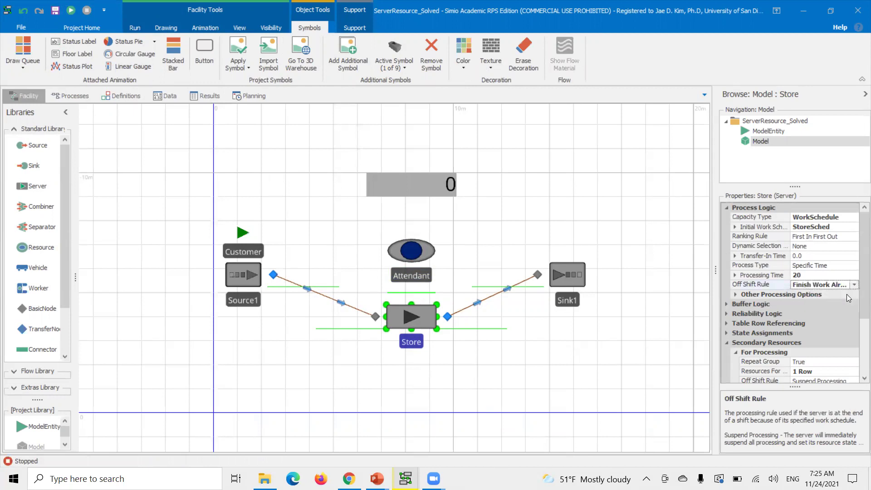
Run the model to about 1.54 hours with the speed factor set to 50, and inspect the Attendant and Store properties.
left_click(70, 10)
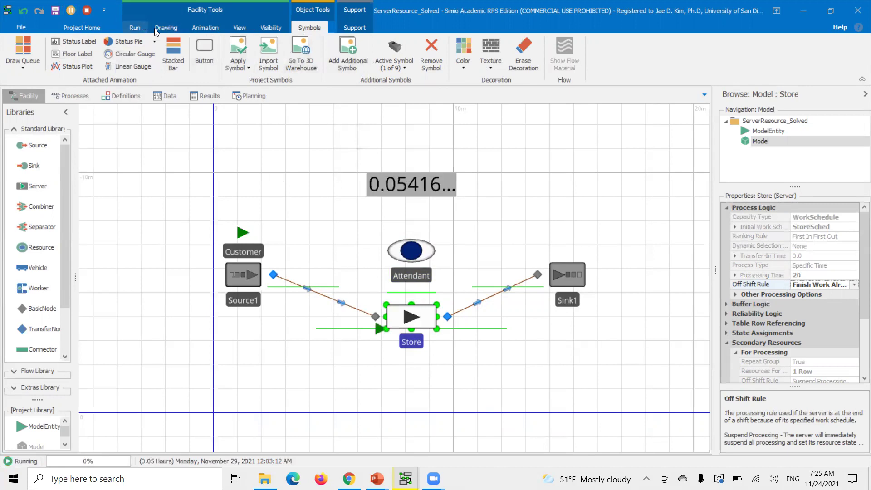
left_click(136, 28)
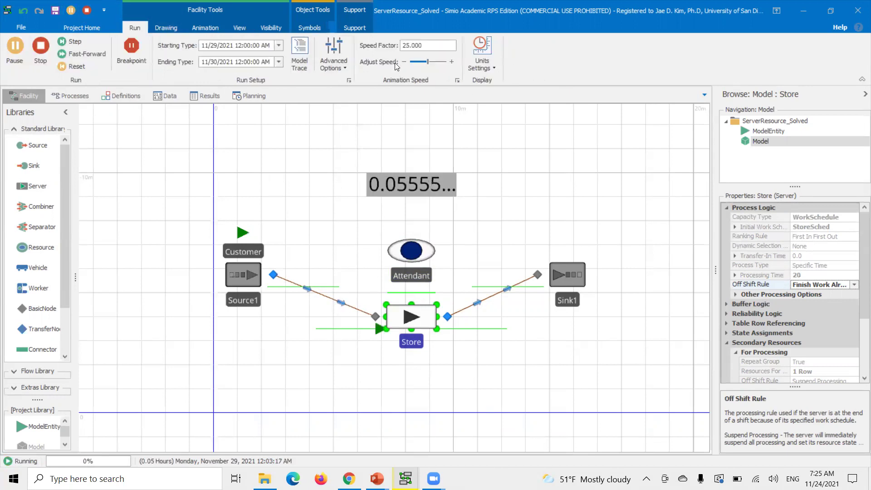
double_click(415, 46)
type("50")
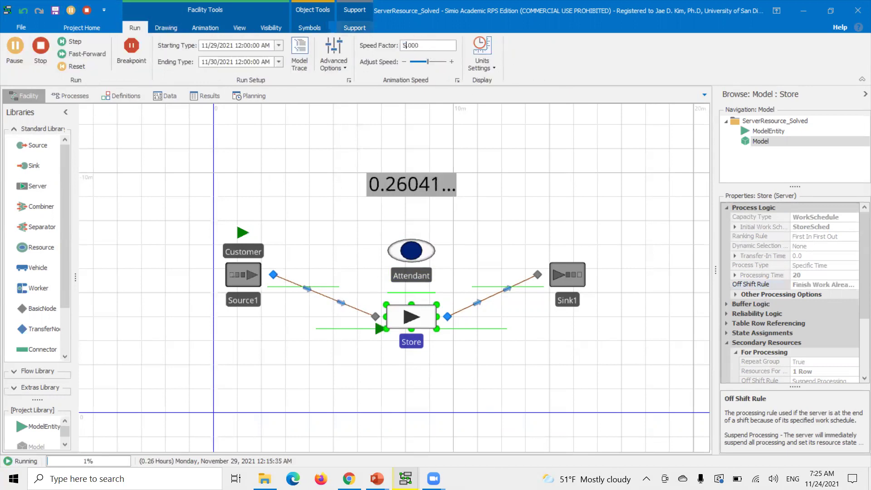
key("Return")
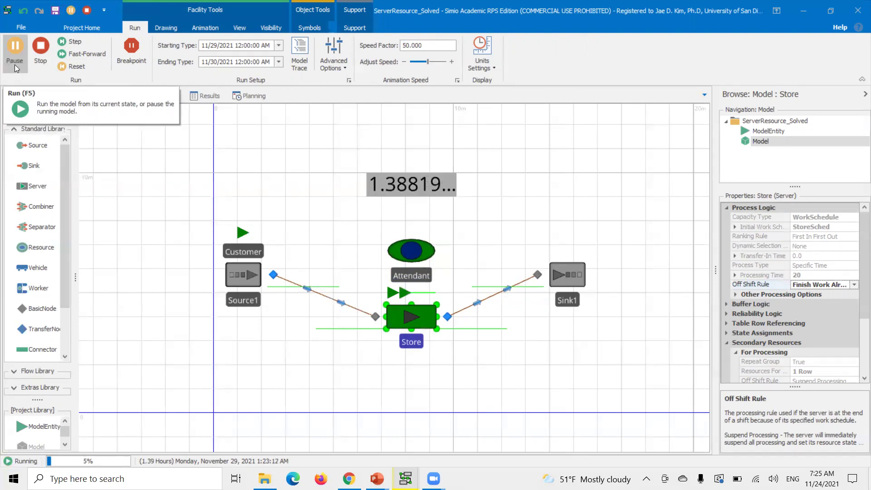
left_click(15, 64)
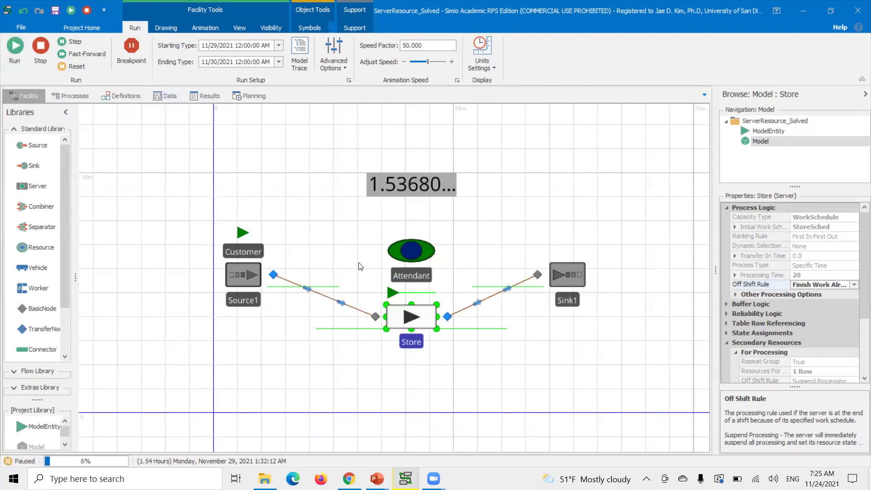
left_click(405, 248)
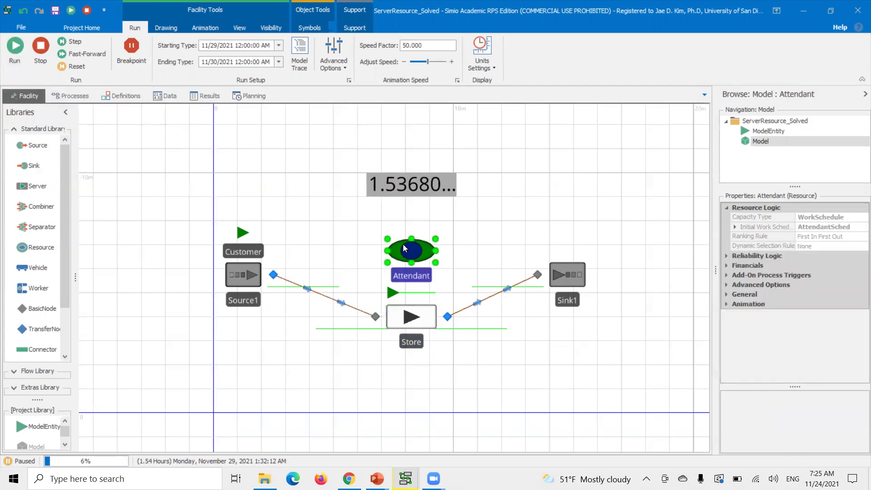
left_click(410, 325)
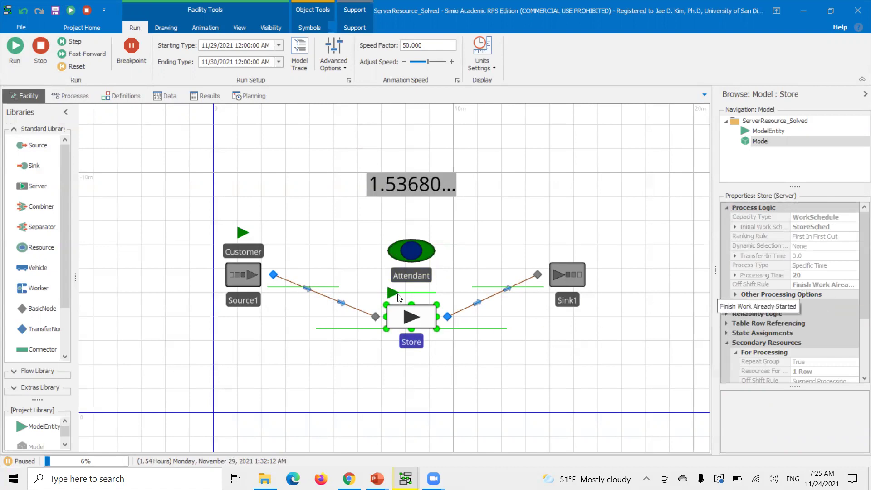
Resume the run until about 1.62 hours, pausing briefly at about 1.55 hours on the way, and stop it.
left_click(12, 61)
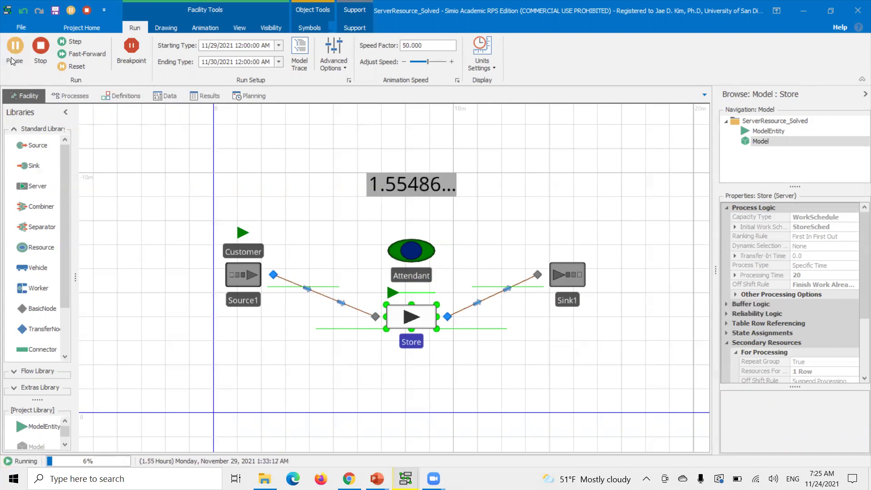
left_click(12, 62)
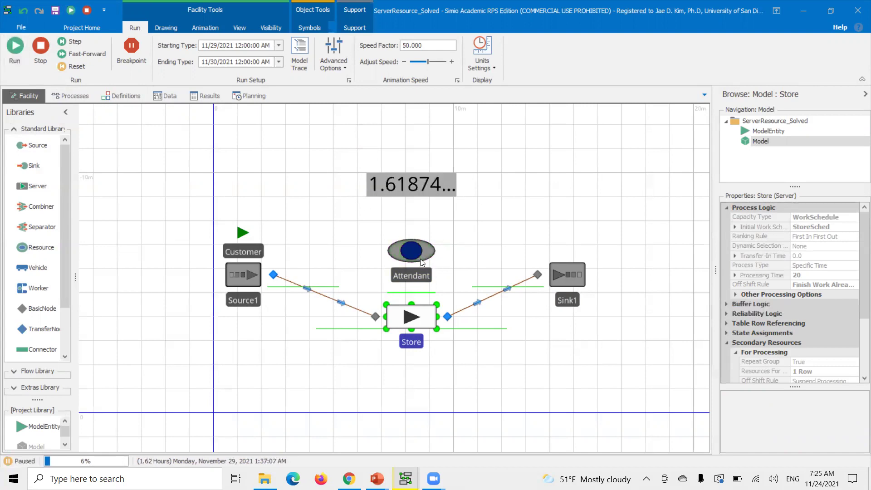
left_click(38, 59)
Check the AttendantDay work period in the work schedules, and enter 1.5 as Source1's Maximum Time under Stopping Conditions.
left_click(410, 261)
left_click(164, 96)
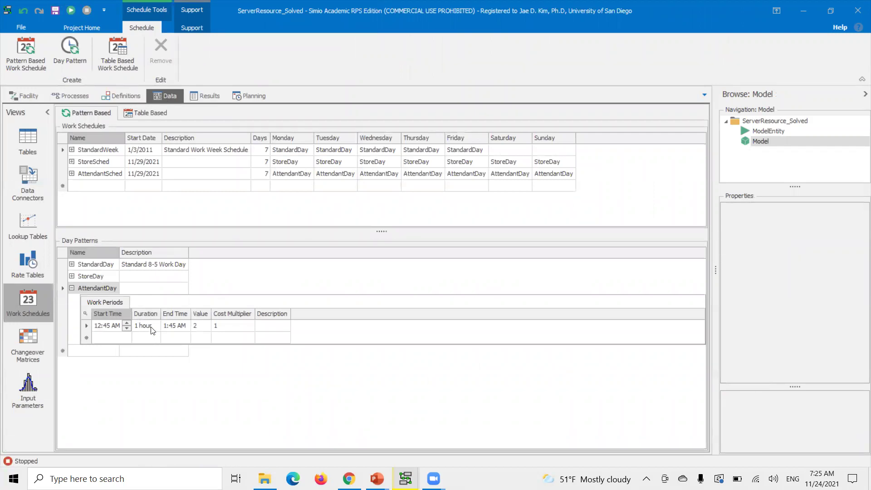
left_click(20, 94)
left_click(260, 279)
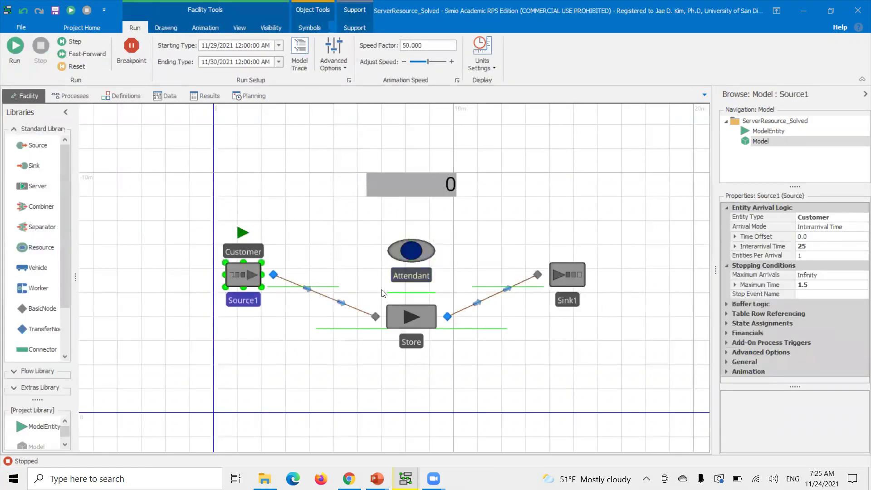
left_click(824, 284)
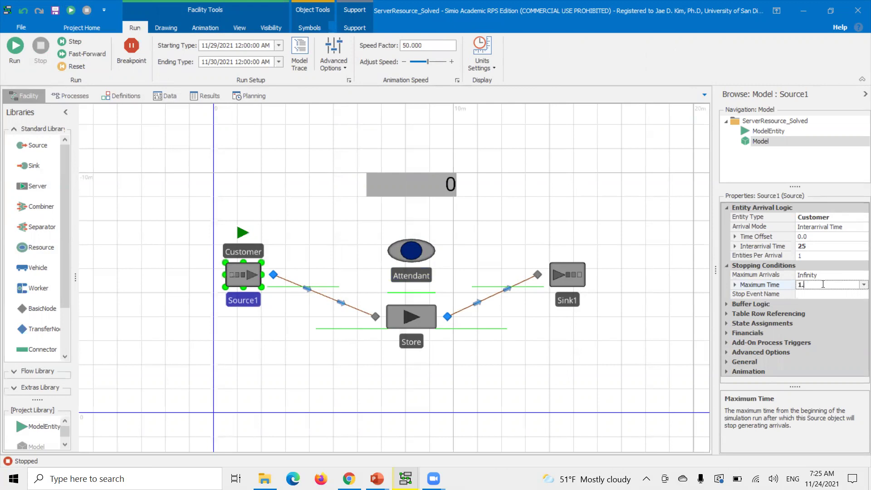
type("5")
Set the End Time of the AttendantDay work period to 1:30 AM, and check the StoreDay work period.
left_click(174, 95)
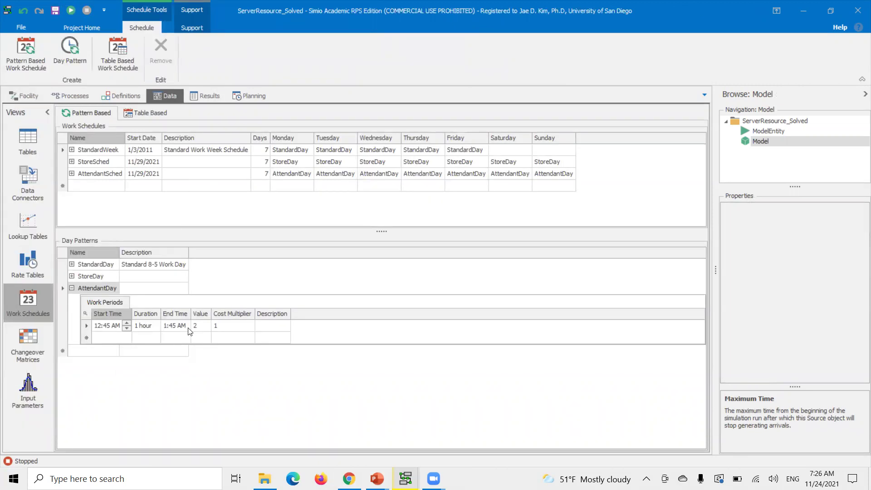
left_click(154, 326)
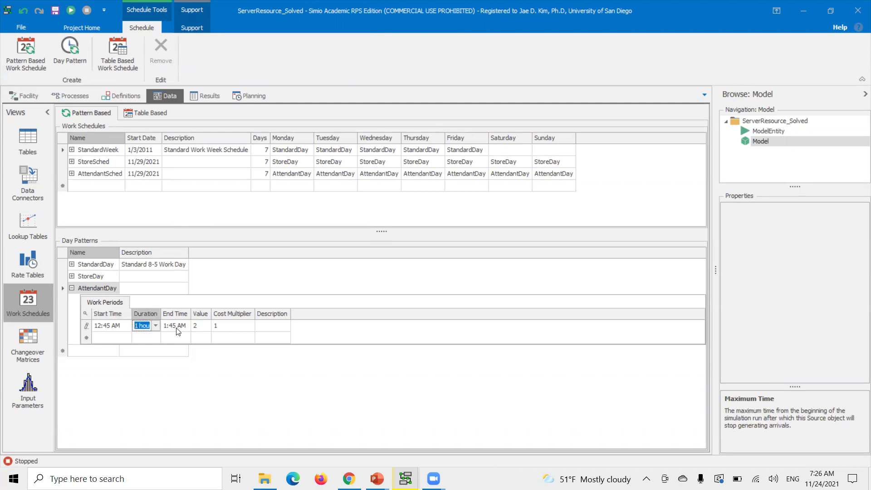
left_click(177, 327)
left_click(174, 326)
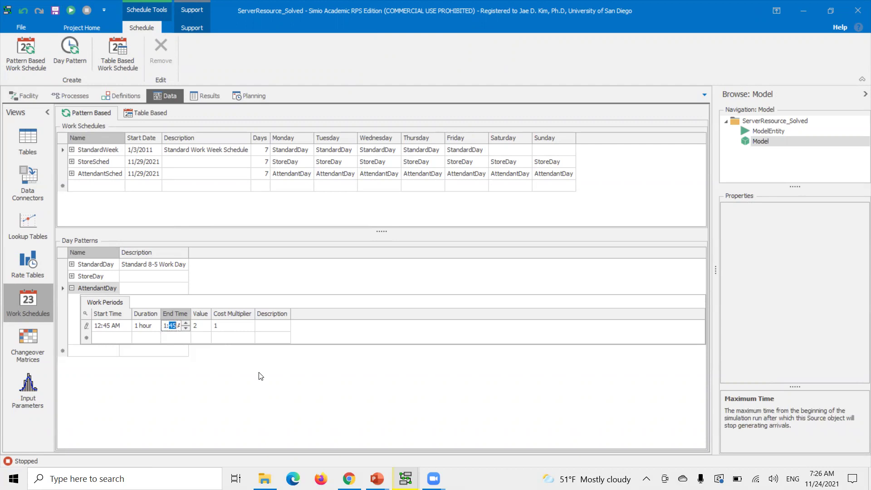
type("15")
type("45")
type("30")
key("Return")
left_click(193, 387)
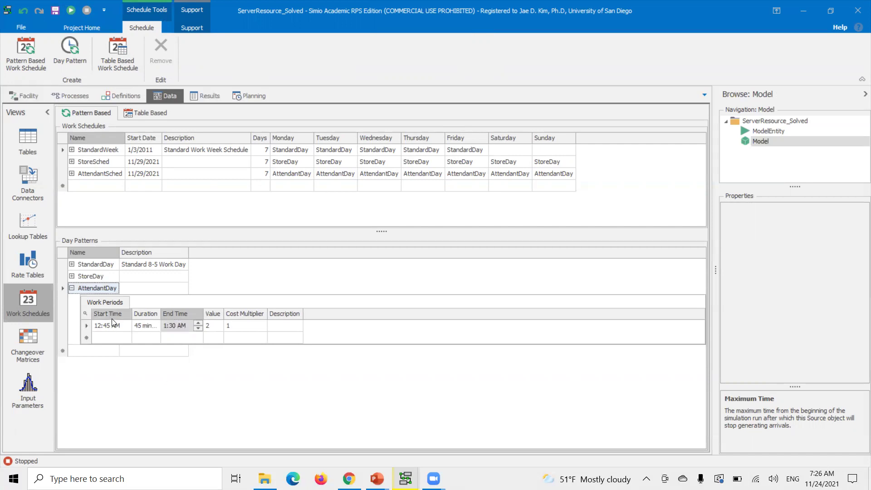
left_click(72, 276)
left_click(175, 314)
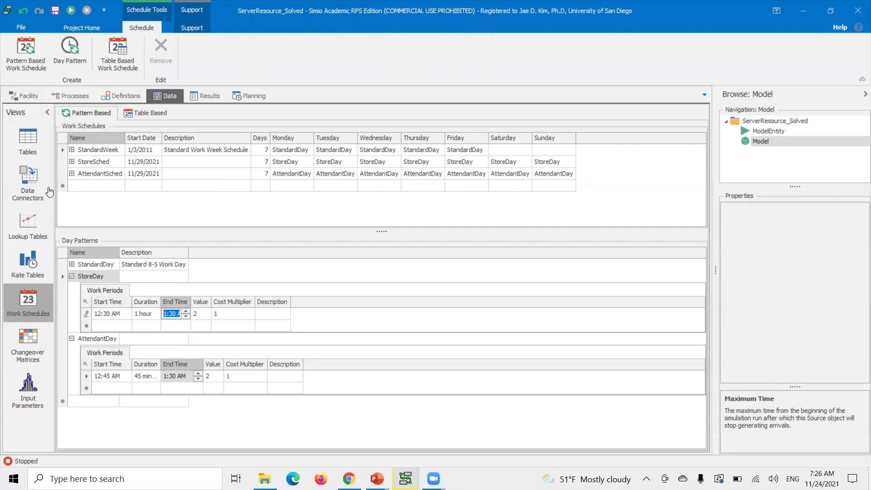
Run the model to about 1.60 hours, pause it, and inspect the Store, the Attendant and the waiting customer.
left_click(30, 94)
left_click(16, 58)
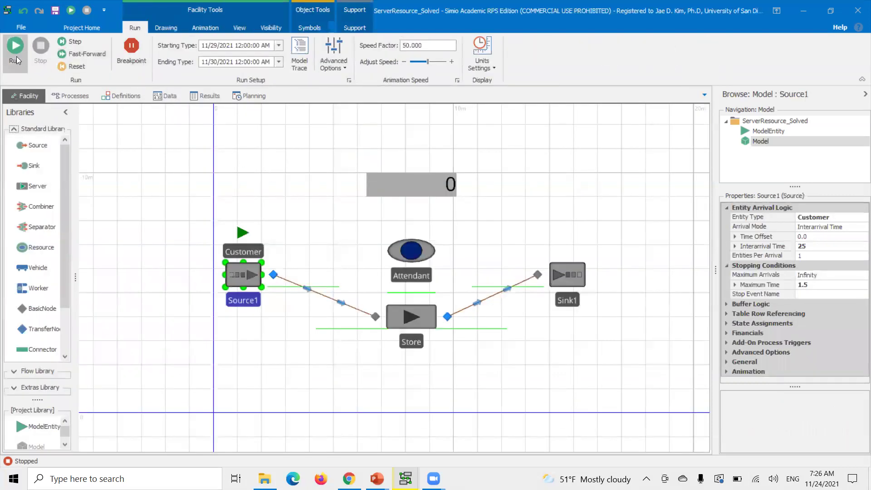
left_click(411, 317)
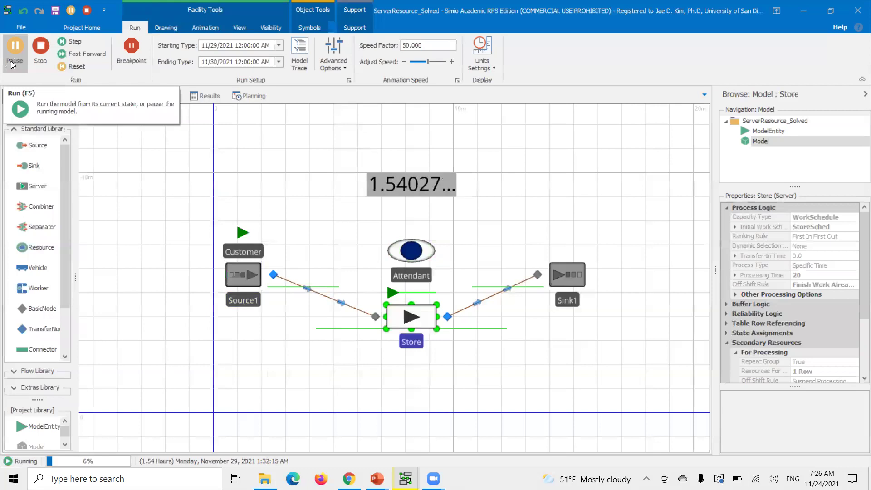
left_click(12, 64)
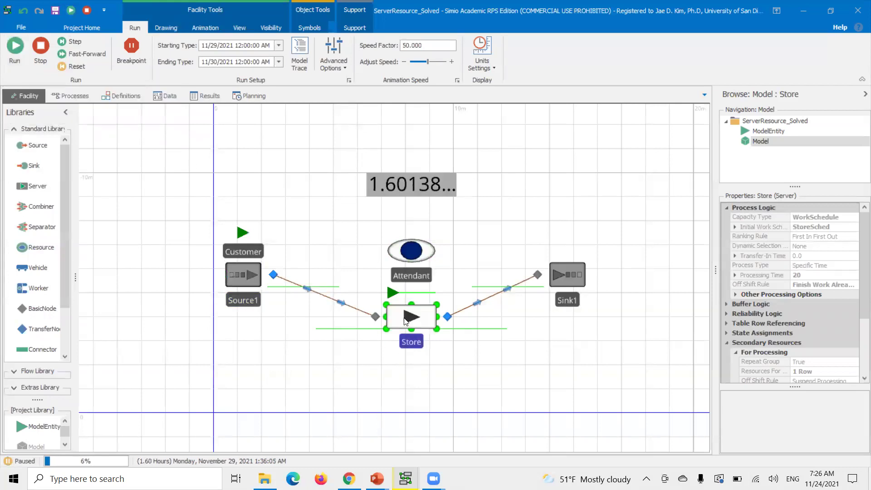
left_click(403, 260)
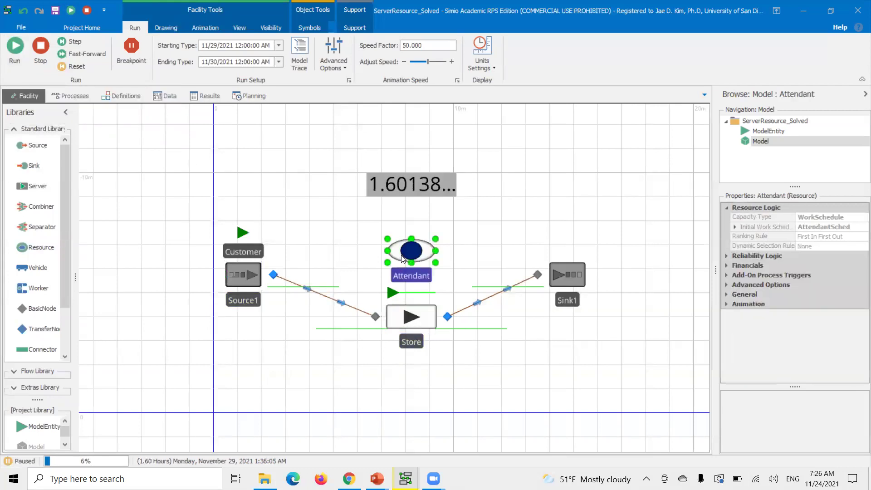
left_click(393, 295)
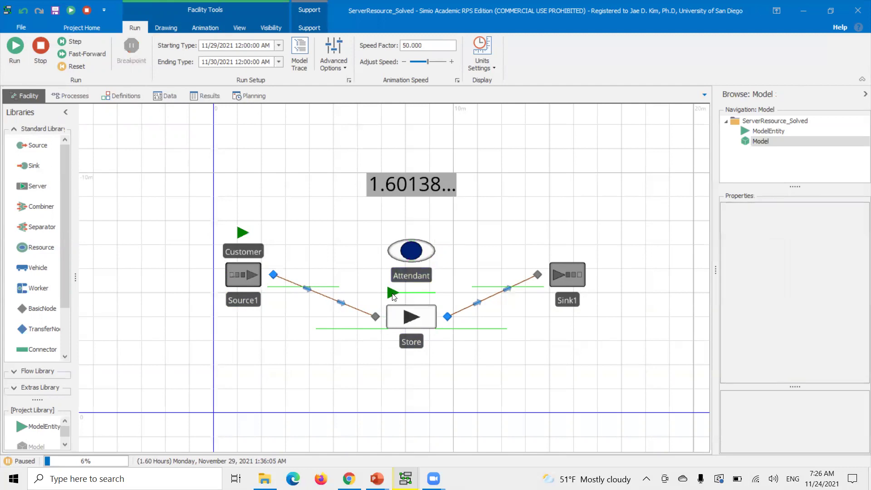
left_click(405, 261)
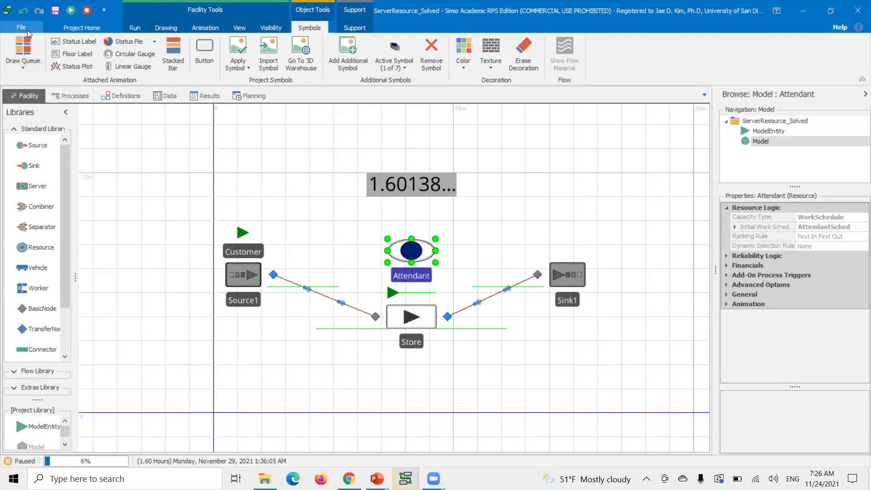
Continue the run to about 2.35 hours, inspect the Store server's properties, and stop the run.
left_click(70, 13)
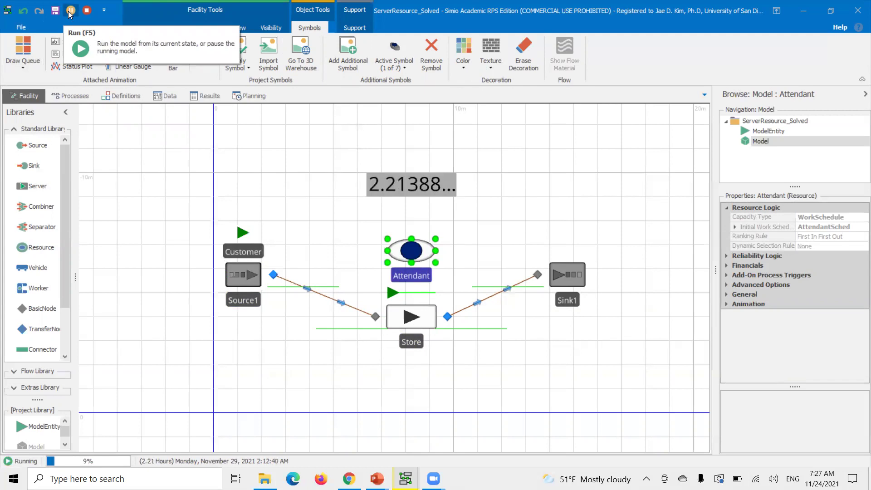
left_click(70, 11)
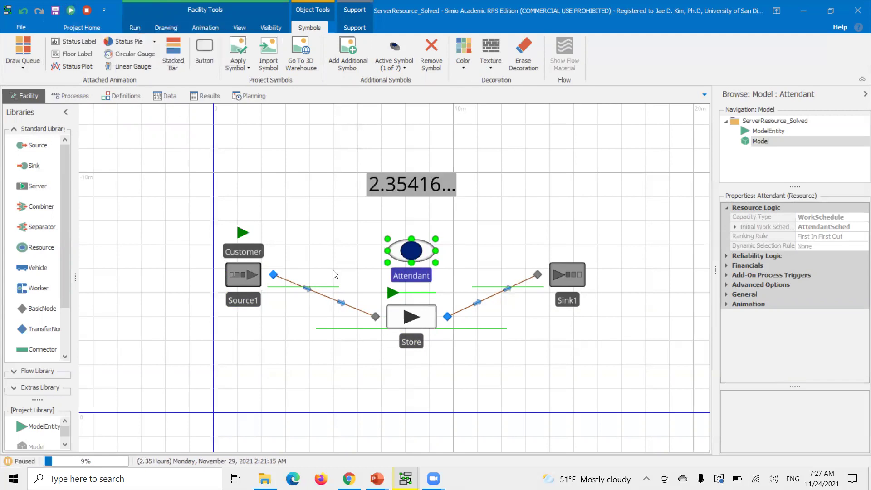
left_click(411, 325)
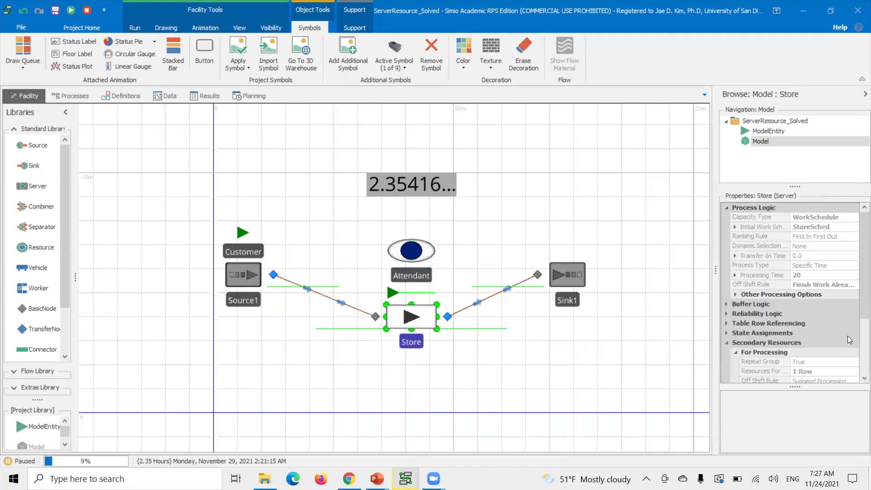
left_click(87, 8)
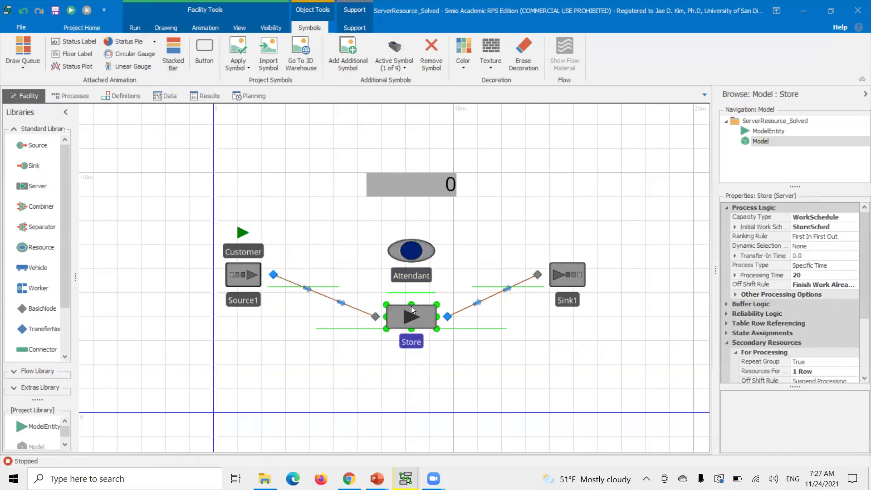
Set the Store's Off Shift Rule for its secondary processing resource to Finish Work Already Started, after checking the server's own rule.
left_click(855, 288)
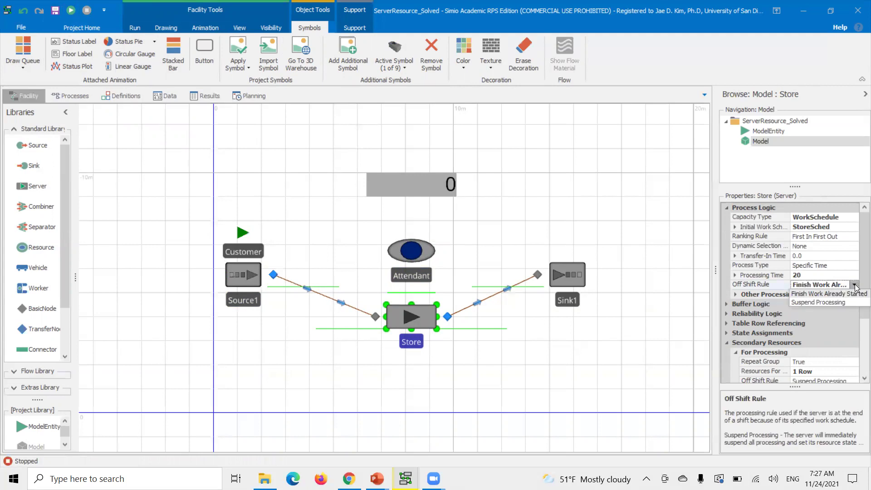
left_click(463, 356)
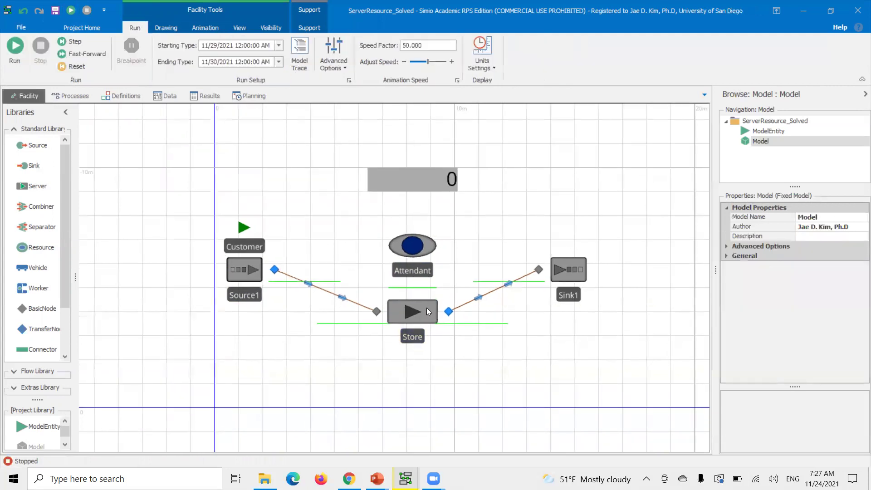
left_click_drag(498, 244, 465, 231)
left_click(386, 307)
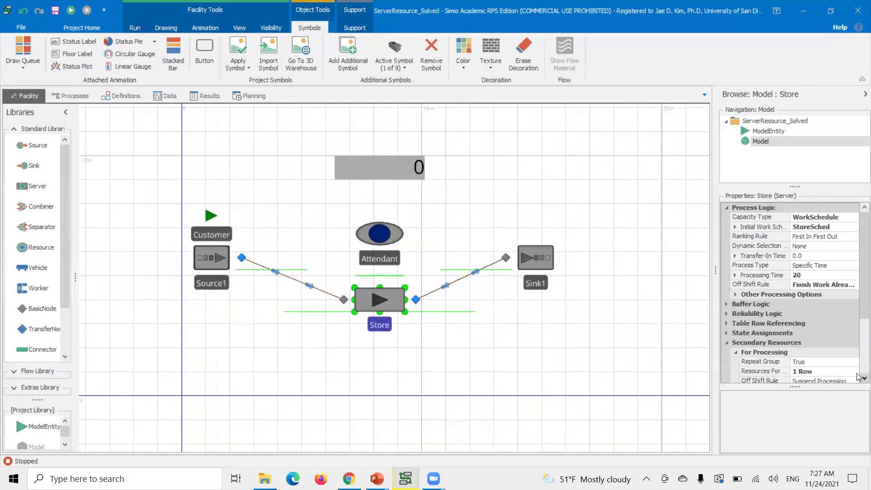
left_click_drag(860, 305, 858, 382)
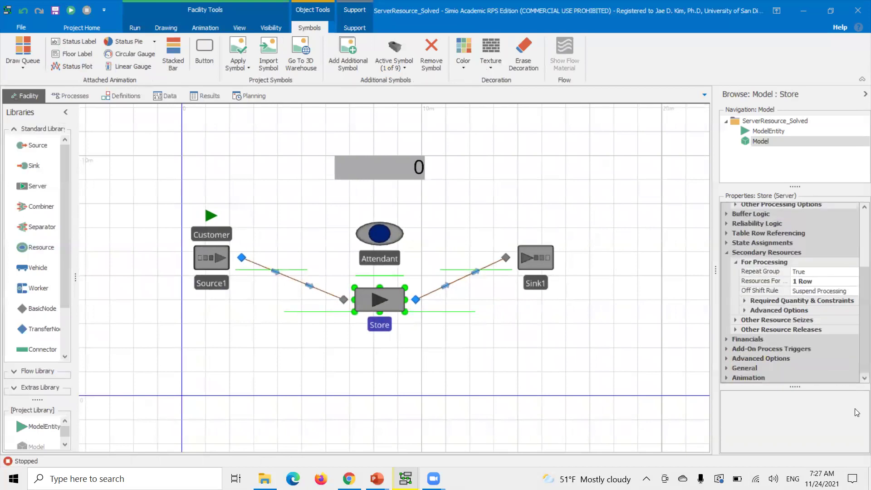
left_click(826, 291)
left_click(855, 290)
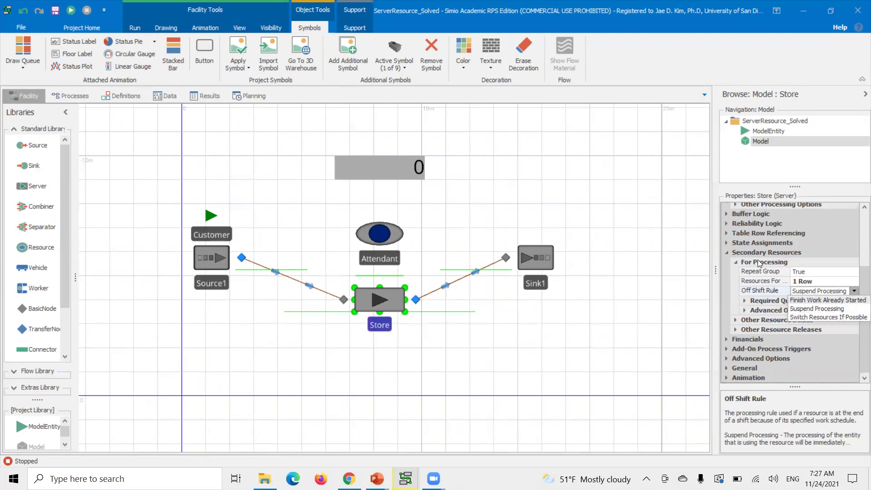
left_click(844, 300)
left_click_drag(717, 272, 696, 268)
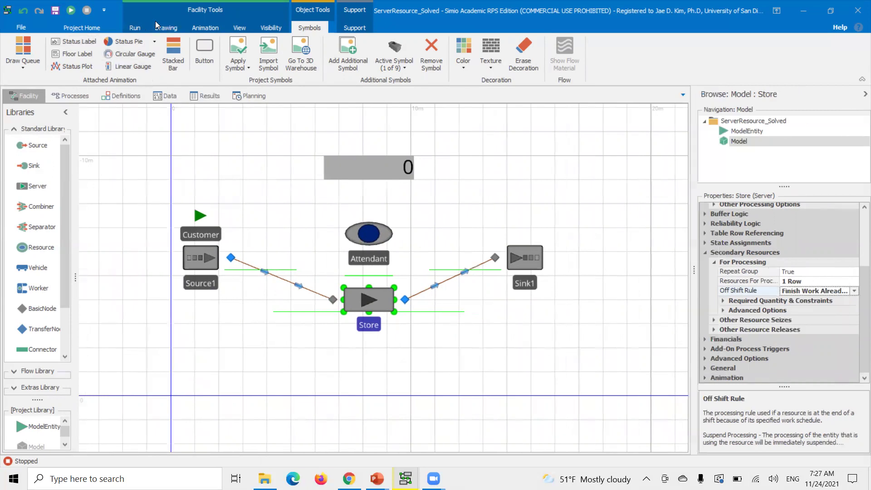
Run the model to about 1.59 hours, pause it at the end of the shift, and stop the run.
left_click(134, 29)
left_click(18, 54)
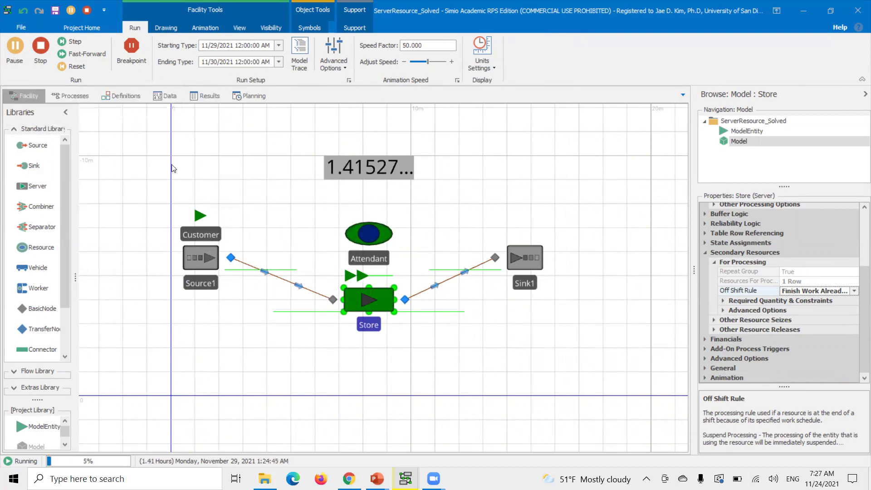
left_click(14, 49)
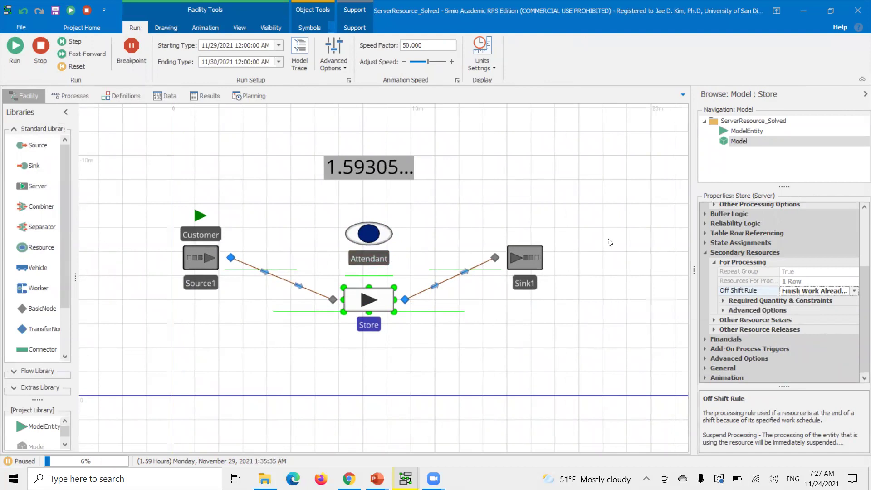
left_click(87, 10)
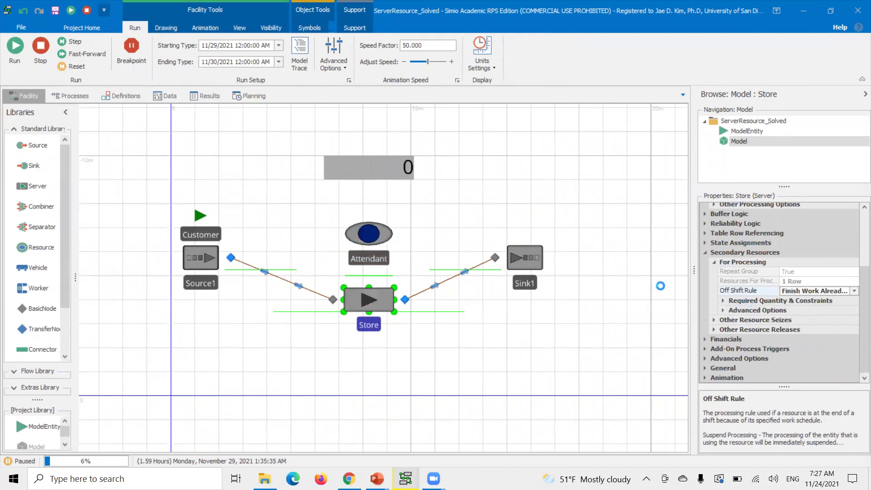
Review the Off Shift Rule options and description for the Store's secondary resource, and select the Attendant to view its properties.
left_click(855, 292)
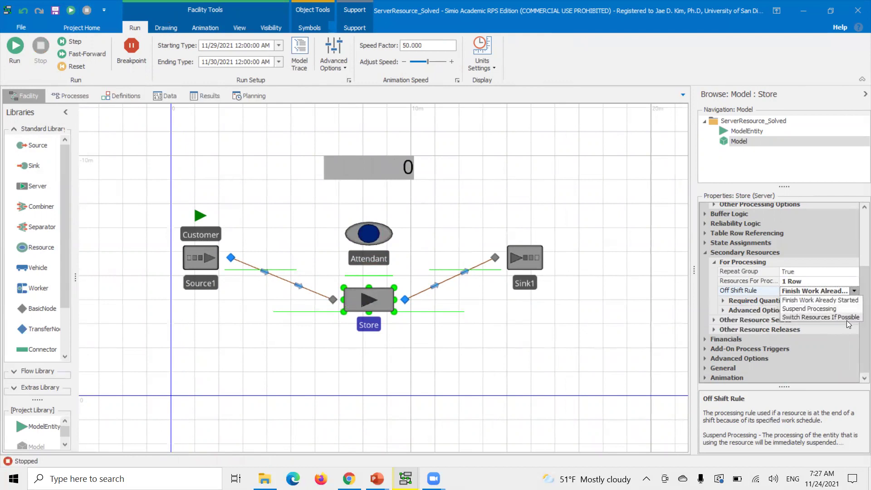
left_click_drag(794, 386, 779, 332)
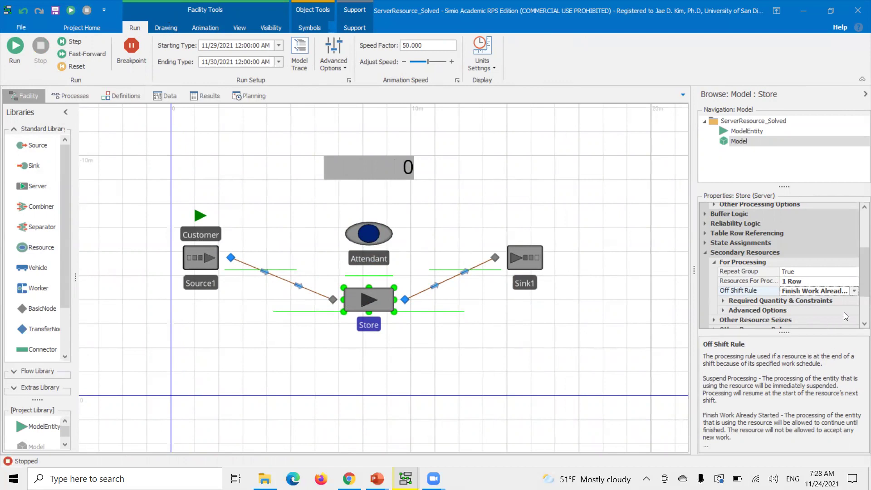
left_click(854, 291)
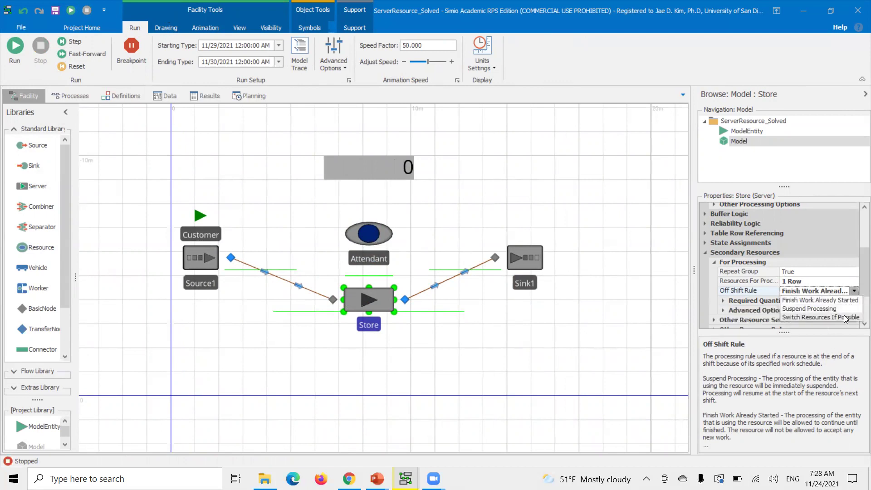
left_click(420, 245)
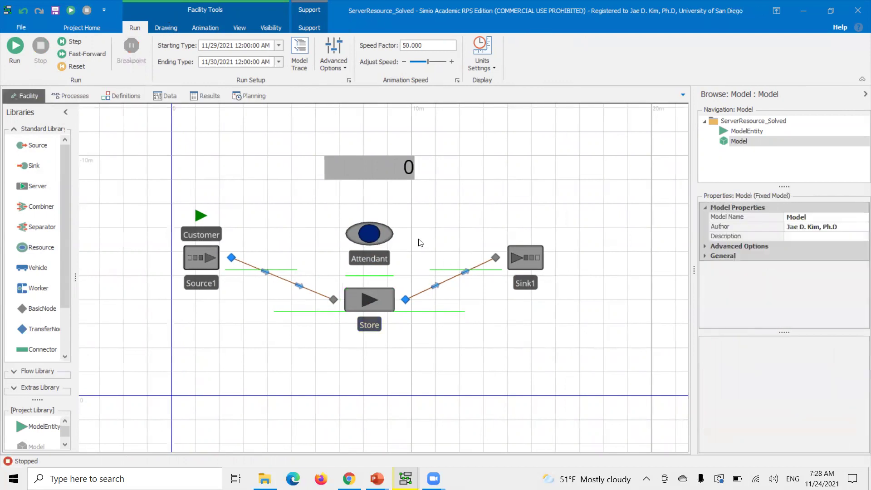
left_click(363, 235)
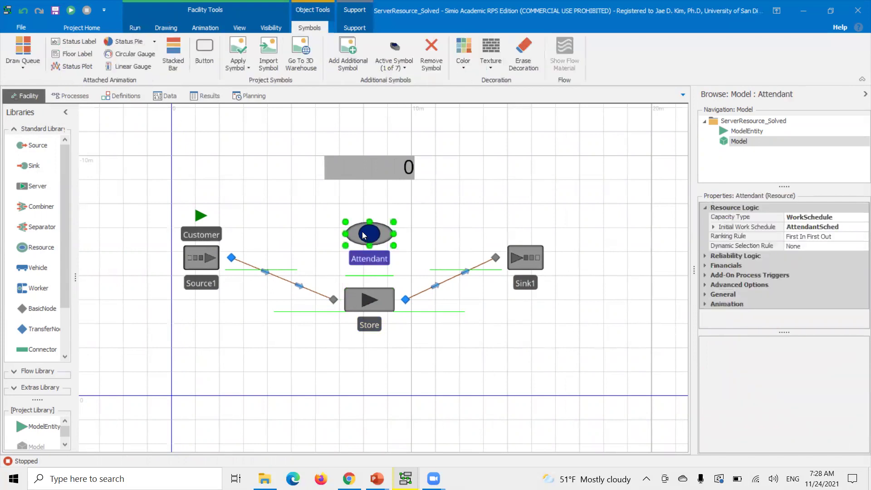